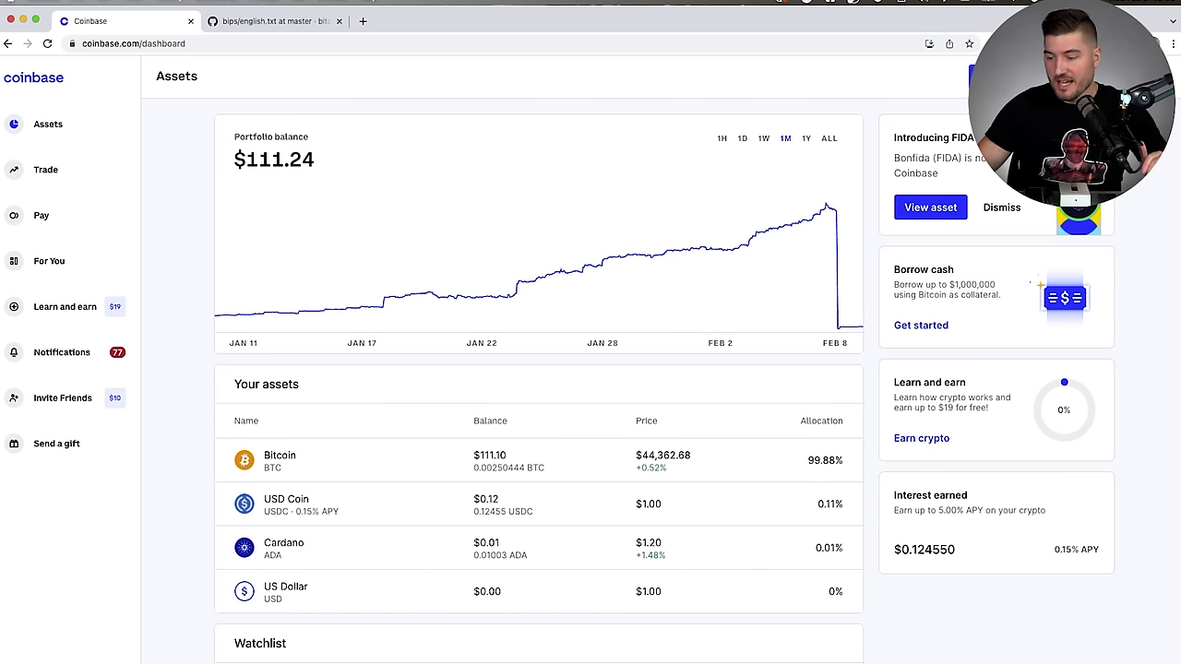
Start a Coinbase send of the full $111.01 Bitcoin balance, with the recipient field focused
key("super+Tab")
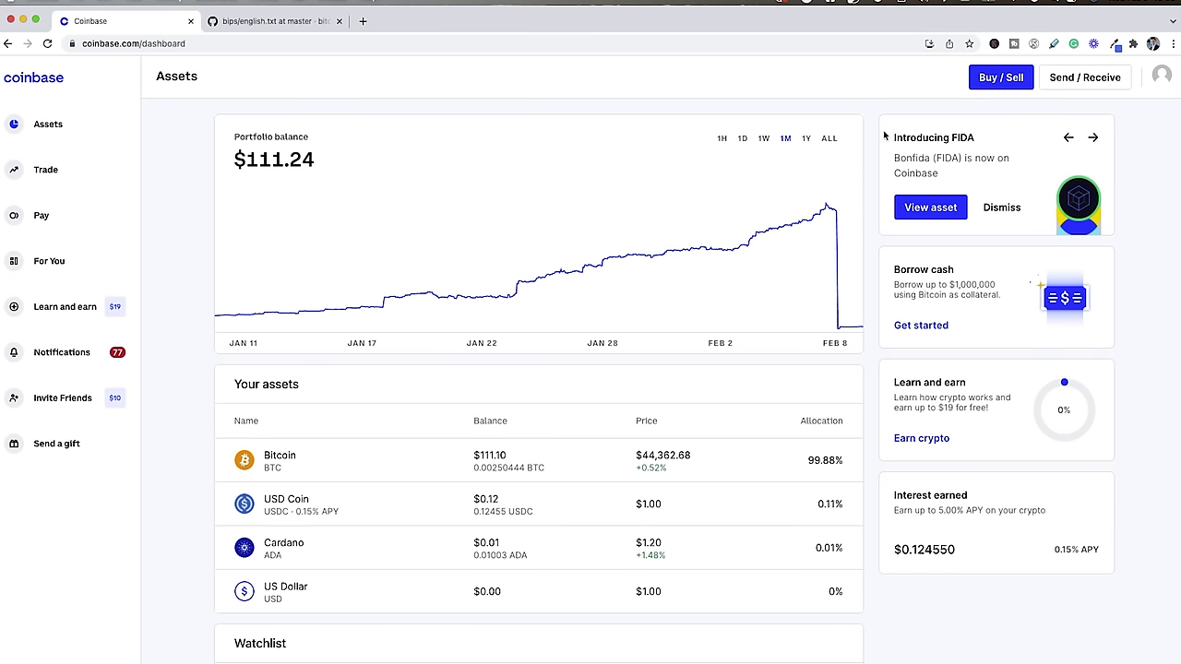
left_click(1084, 79)
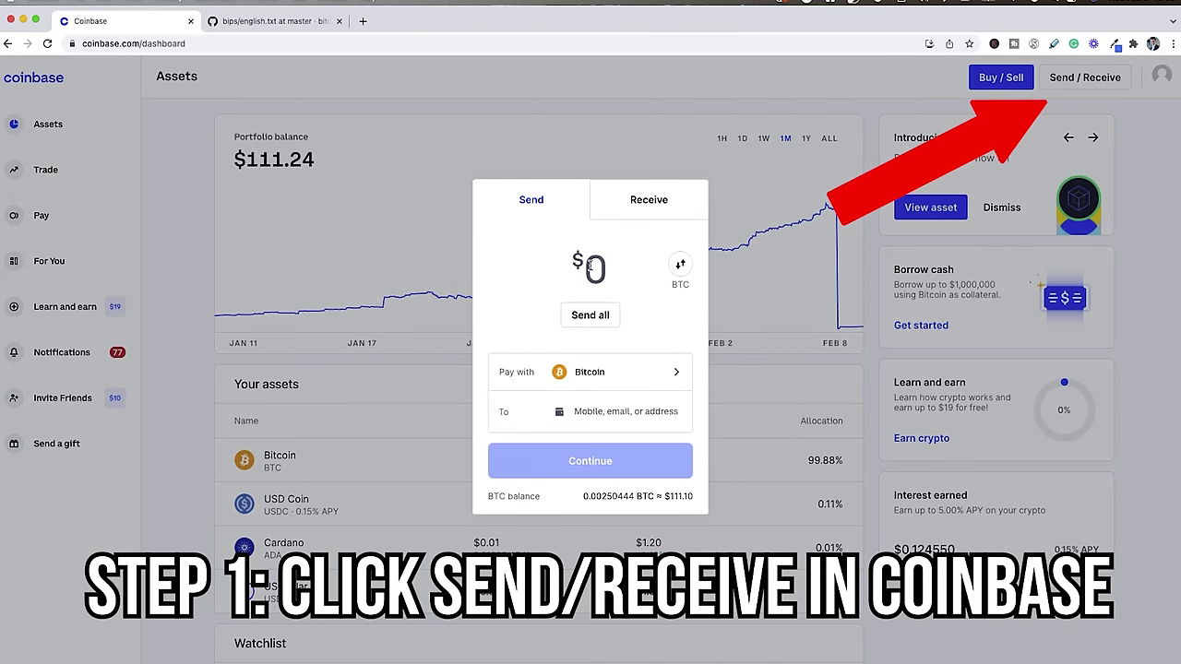
left_click(595, 323)
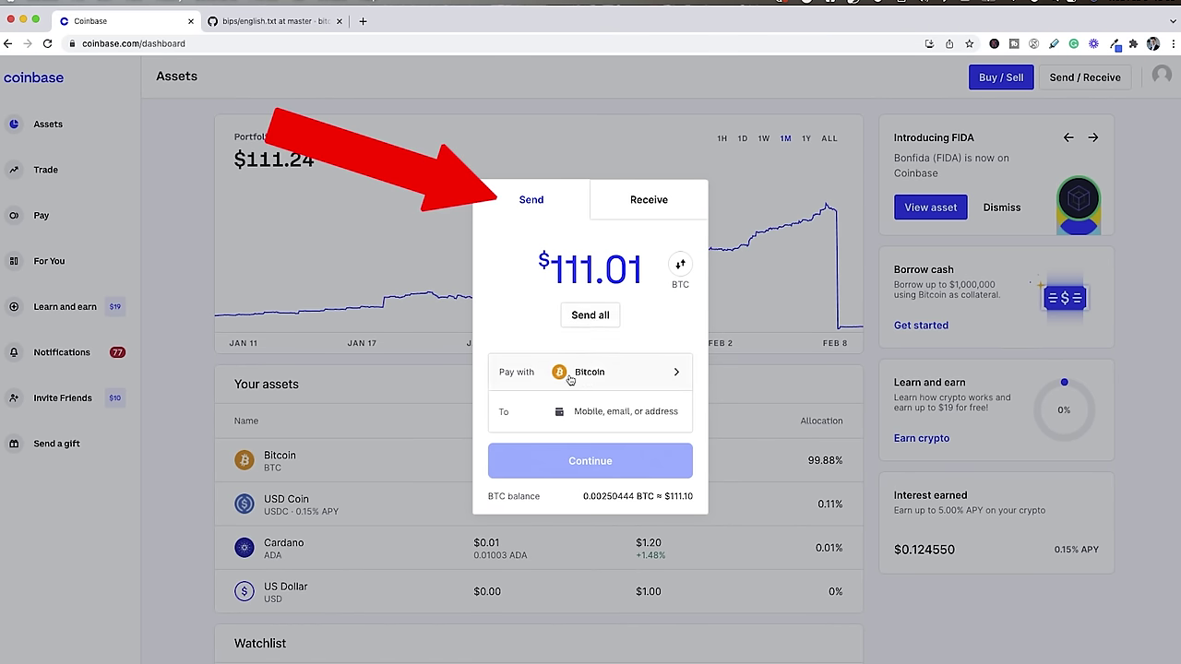
left_click(601, 411)
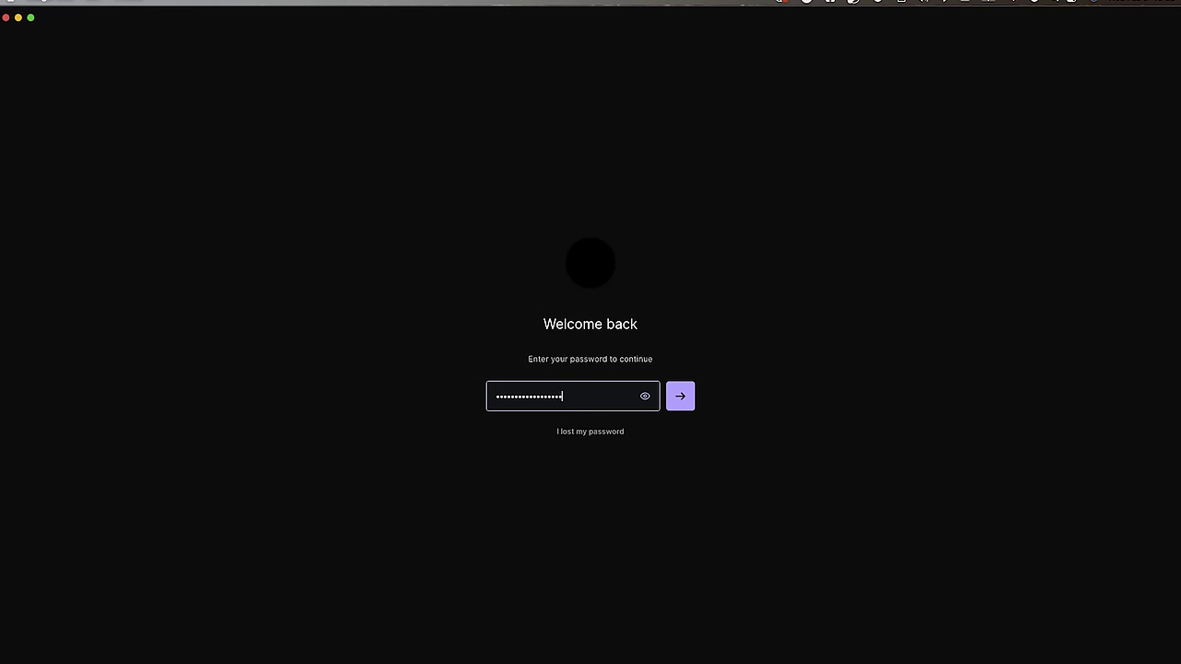
Submit the typed password to unlock Ledger Live
key("Return")
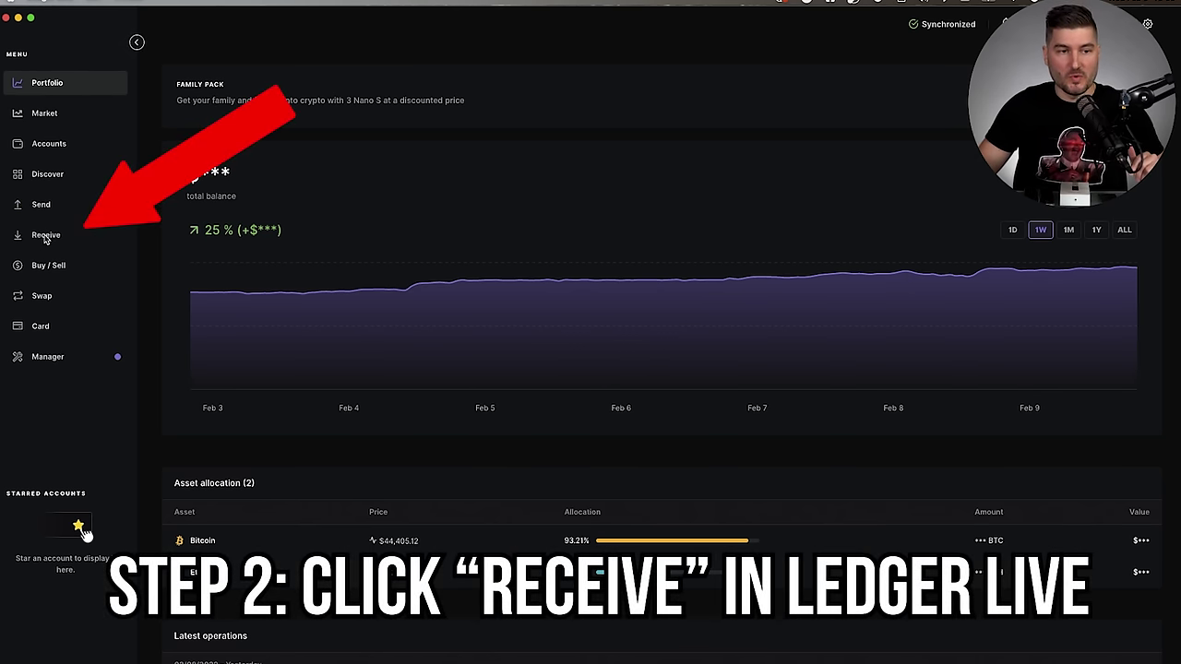
Begin a Ledger Live receive into Bitcoin 1 (native segwit) and continue to the device step
left_click(61, 232)
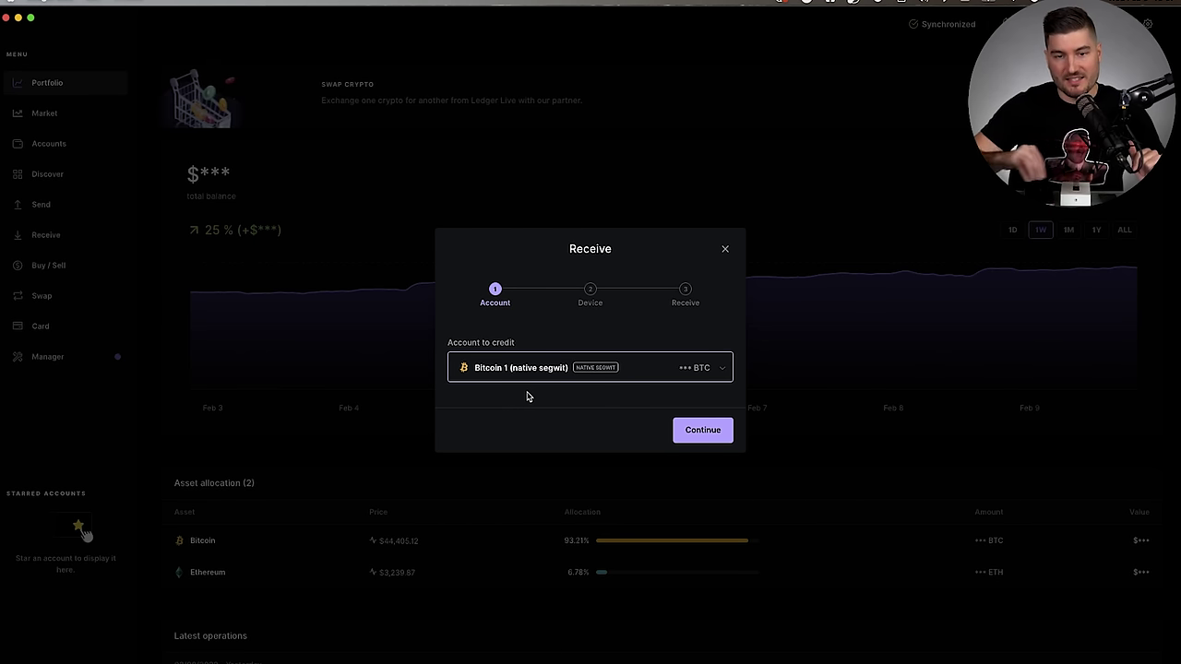
left_click(714, 430)
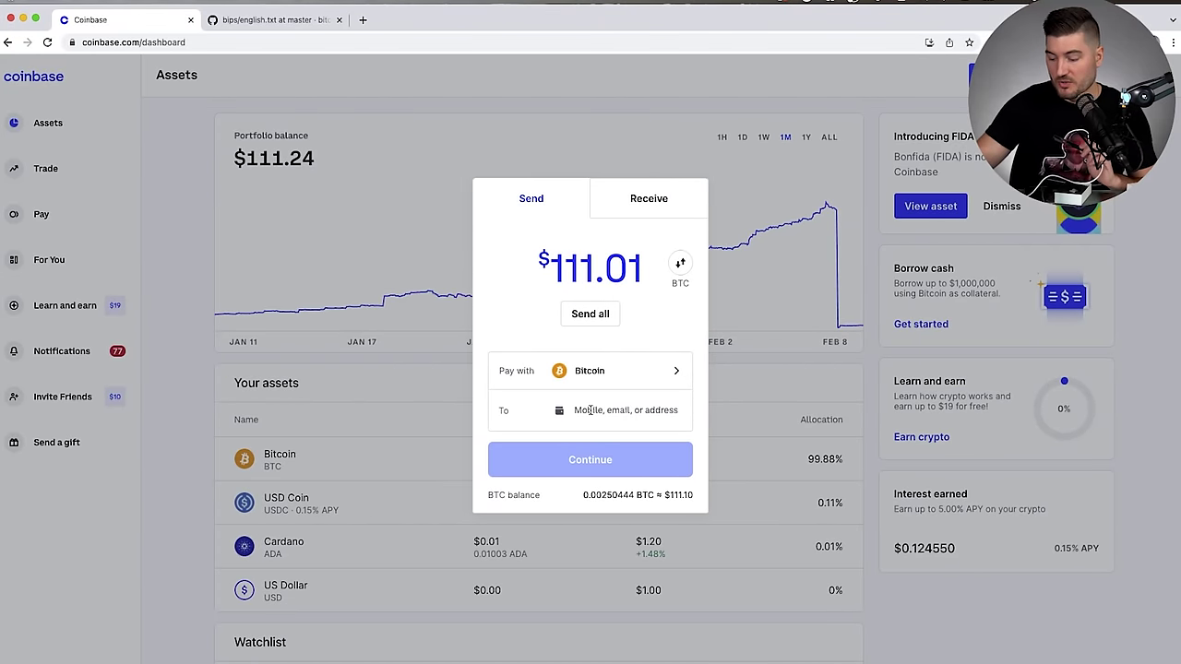
Paste the Ledger receive address as the Coinbase recipient and proceed to review
left_click(590, 410)
key("ctrl+v")
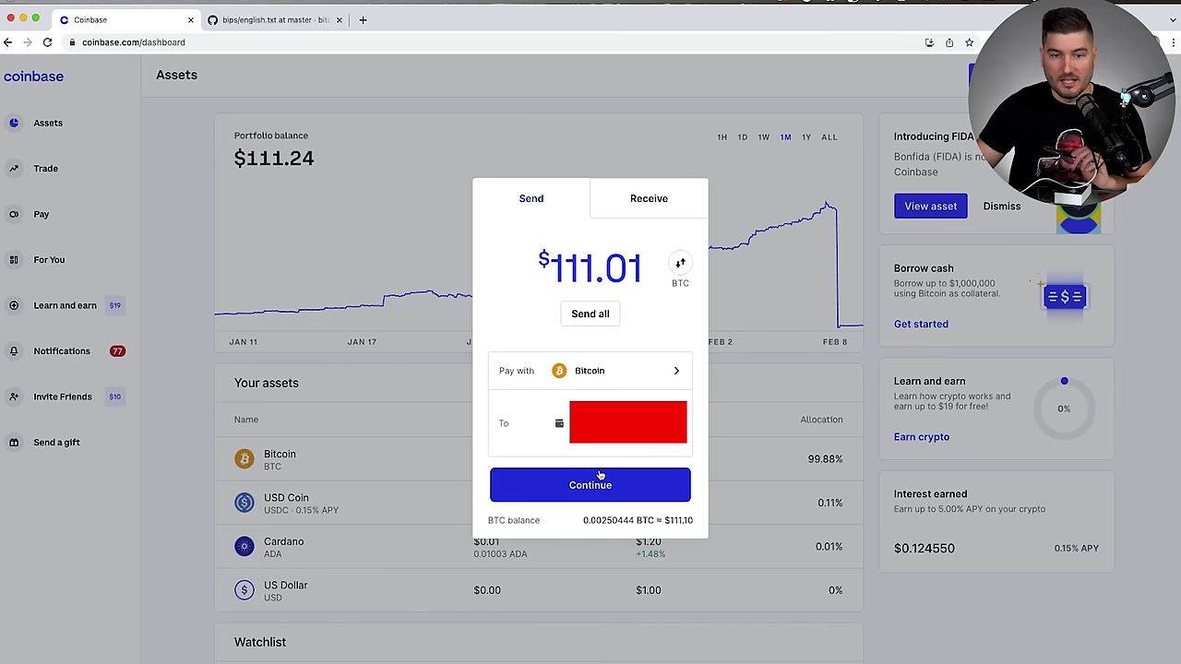
left_click(600, 474)
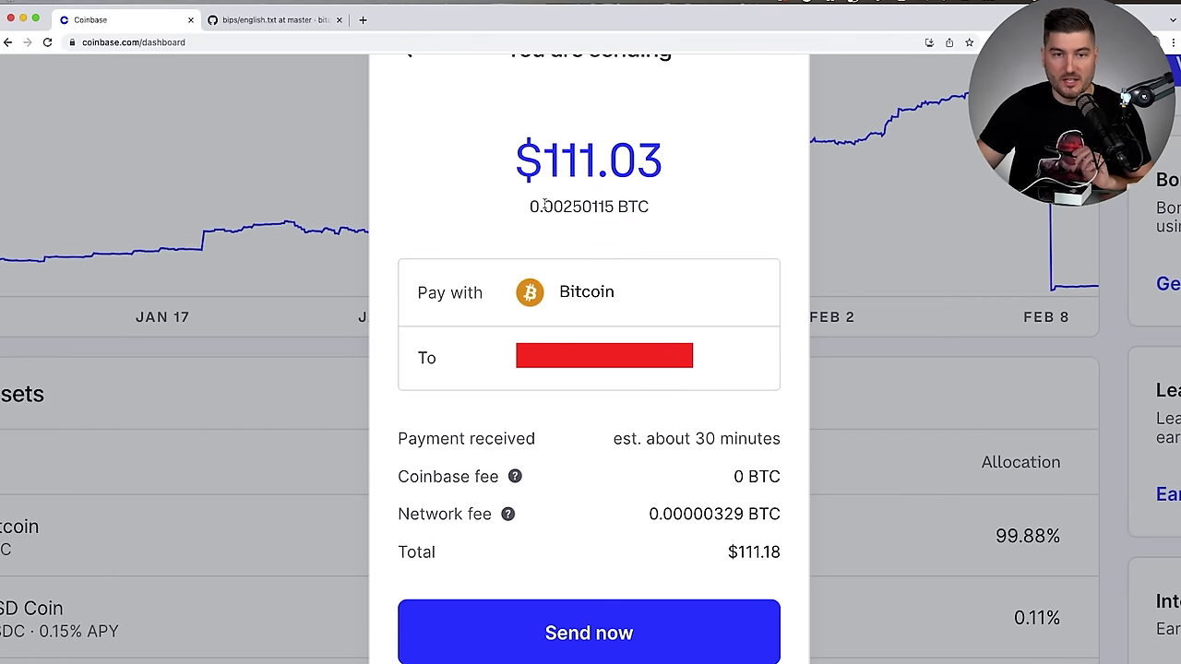
Review the $111.03 Bitcoin send amount and submit it with Send now
left_click_drag(544, 206, 610, 208)
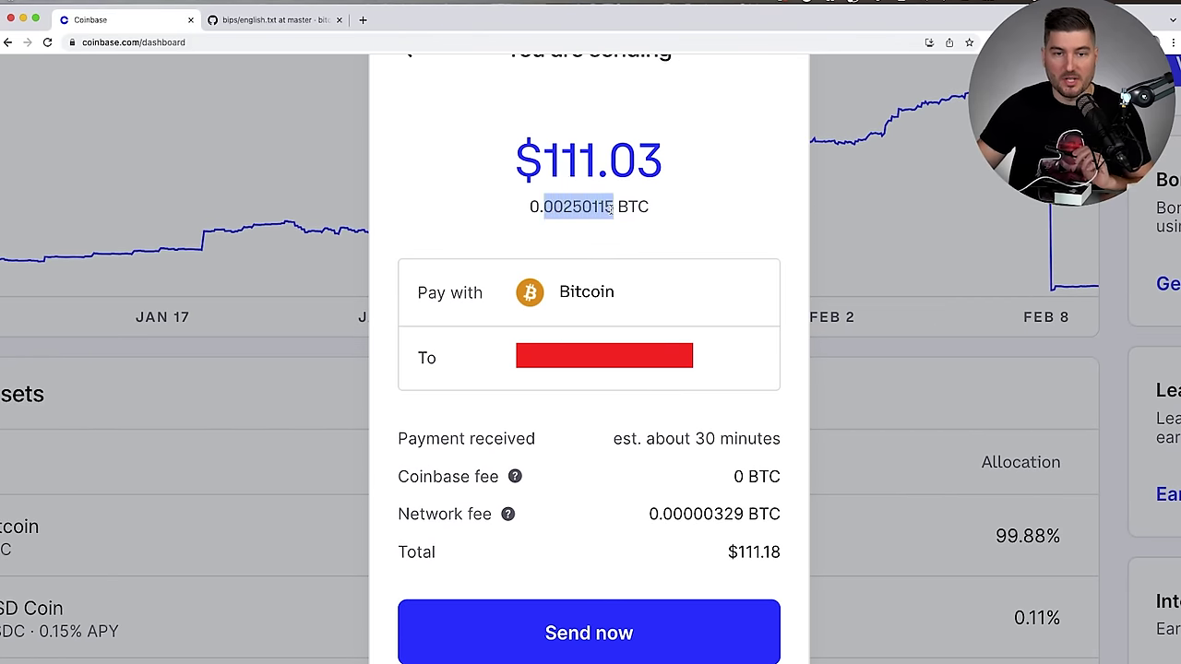
left_click(607, 242)
scroll(591, 360, "down", 2)
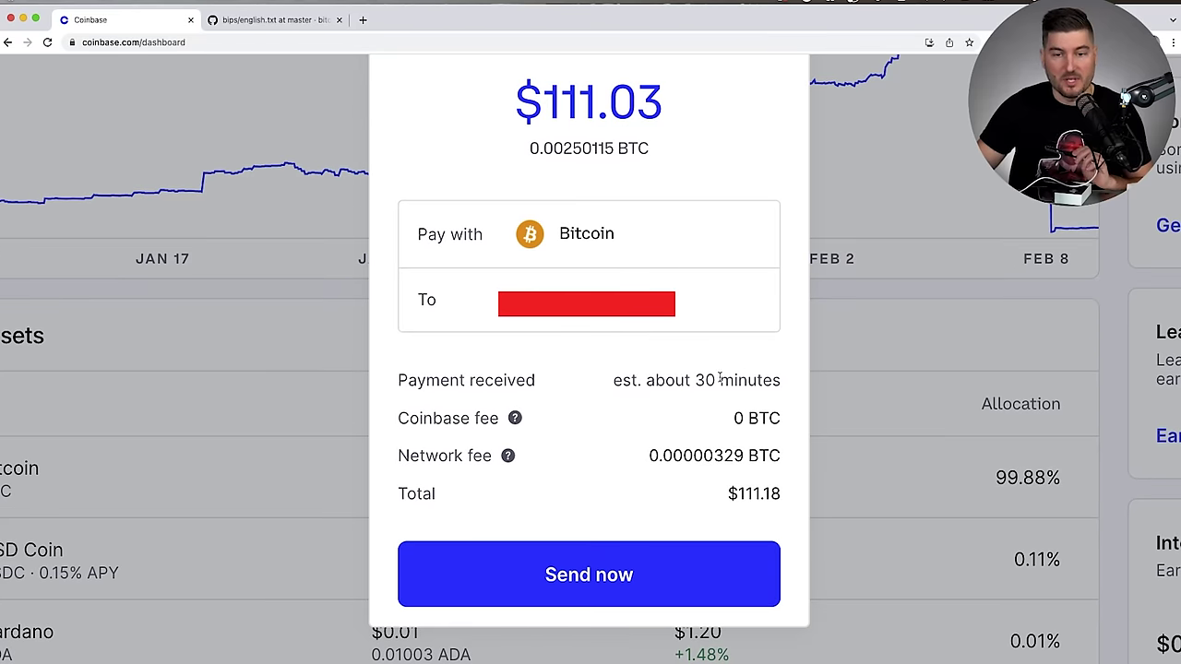
left_click(676, 576)
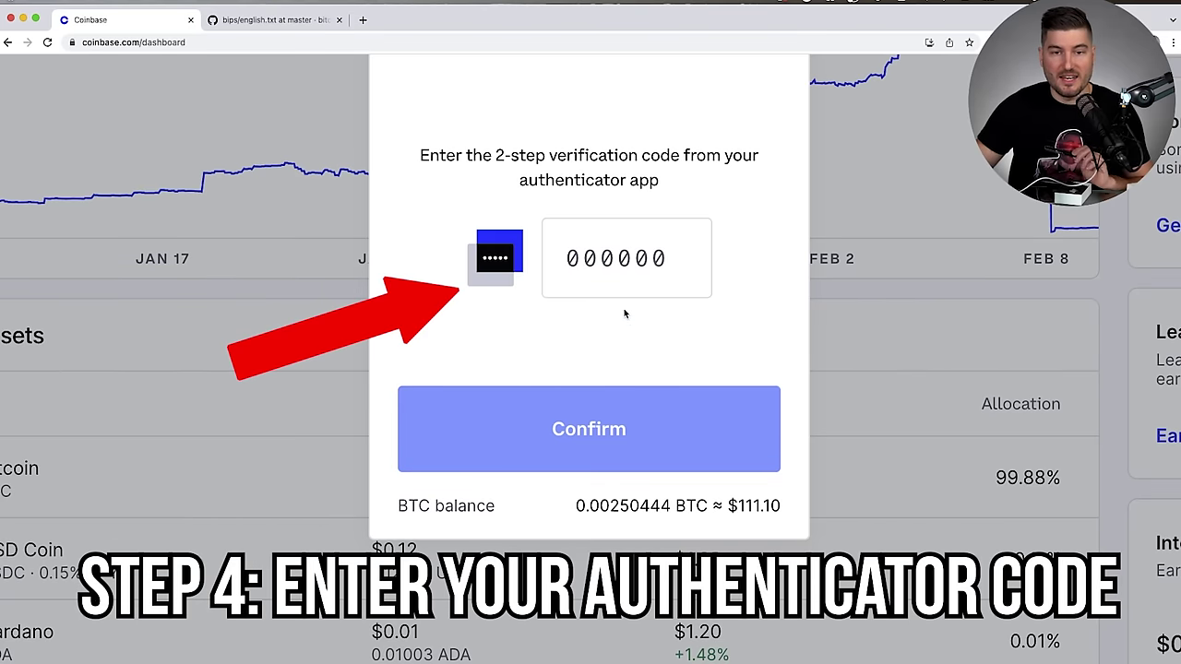
Enter the authenticator code to confirm sending 0.00250115 BTC, then dismiss the summary
left_click(617, 287)
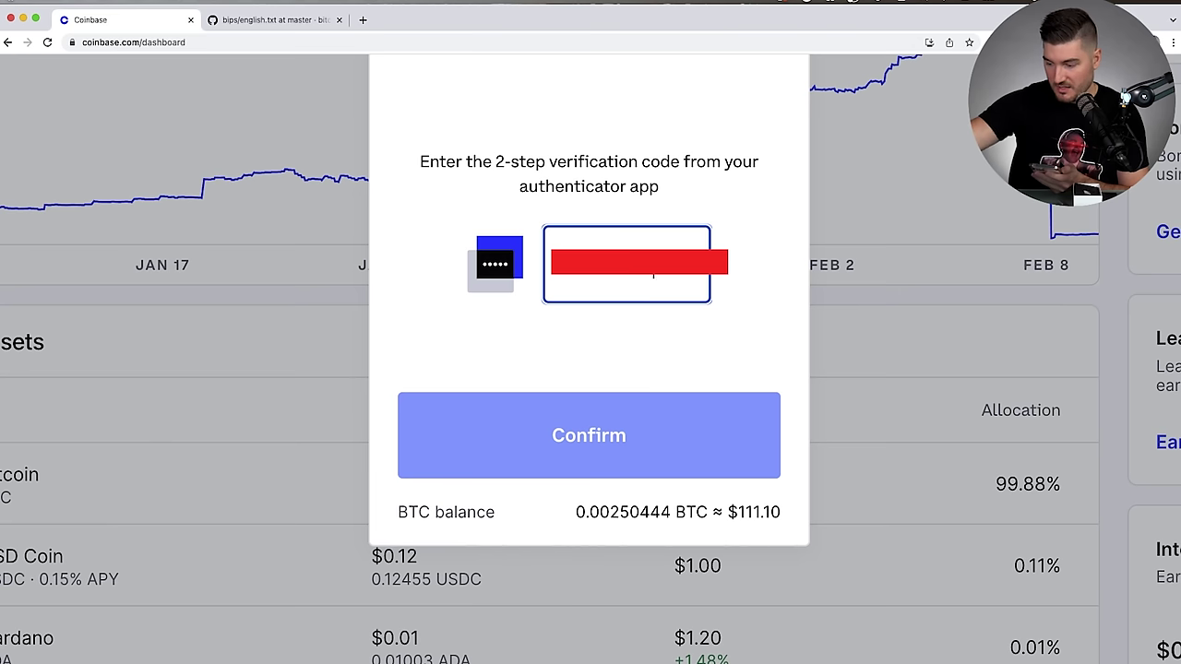
left_click(588, 427)
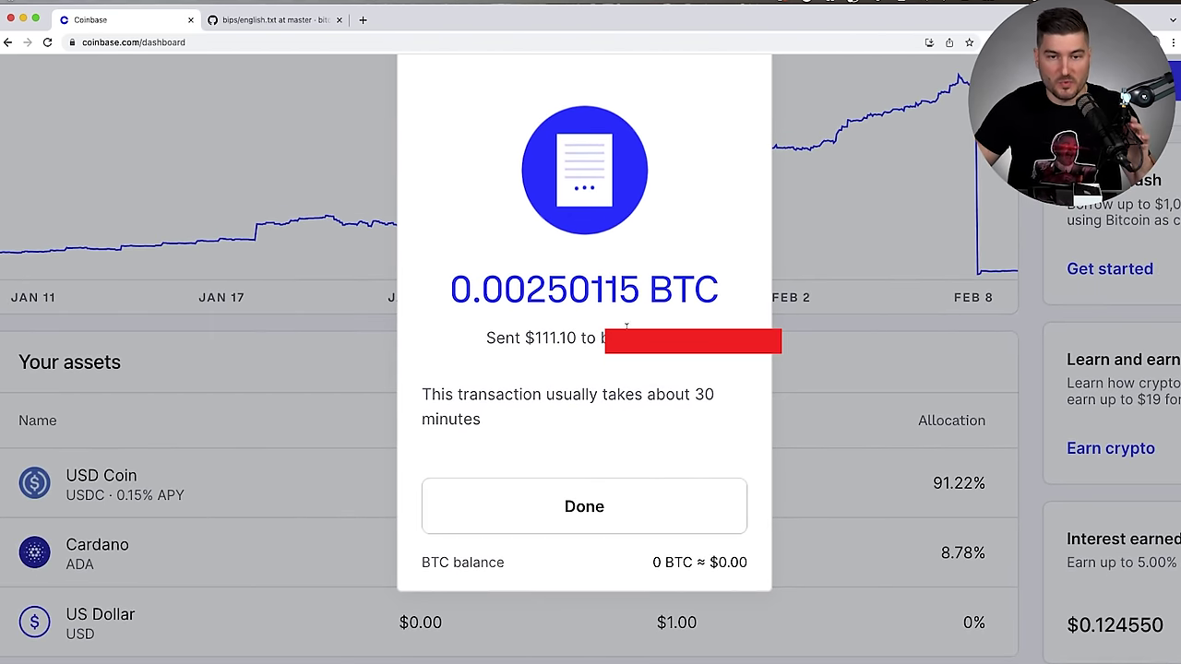
left_click(592, 494)
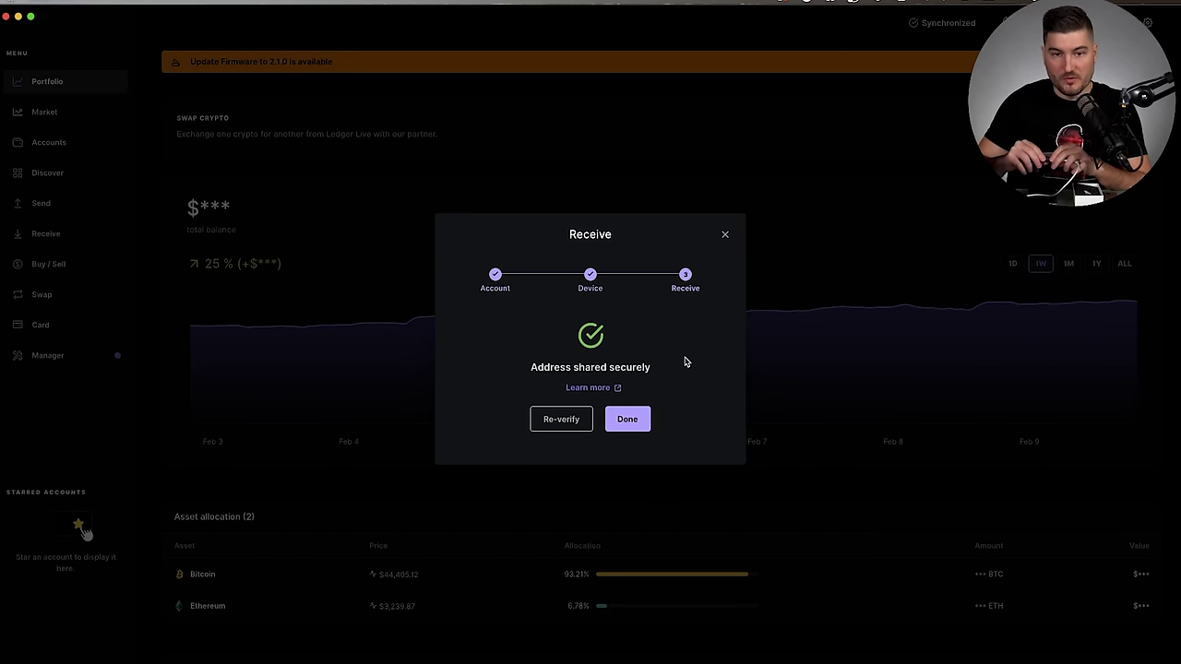
Finish the Ledger Live receive flow and scroll to the Latest operations list
left_click(637, 425)
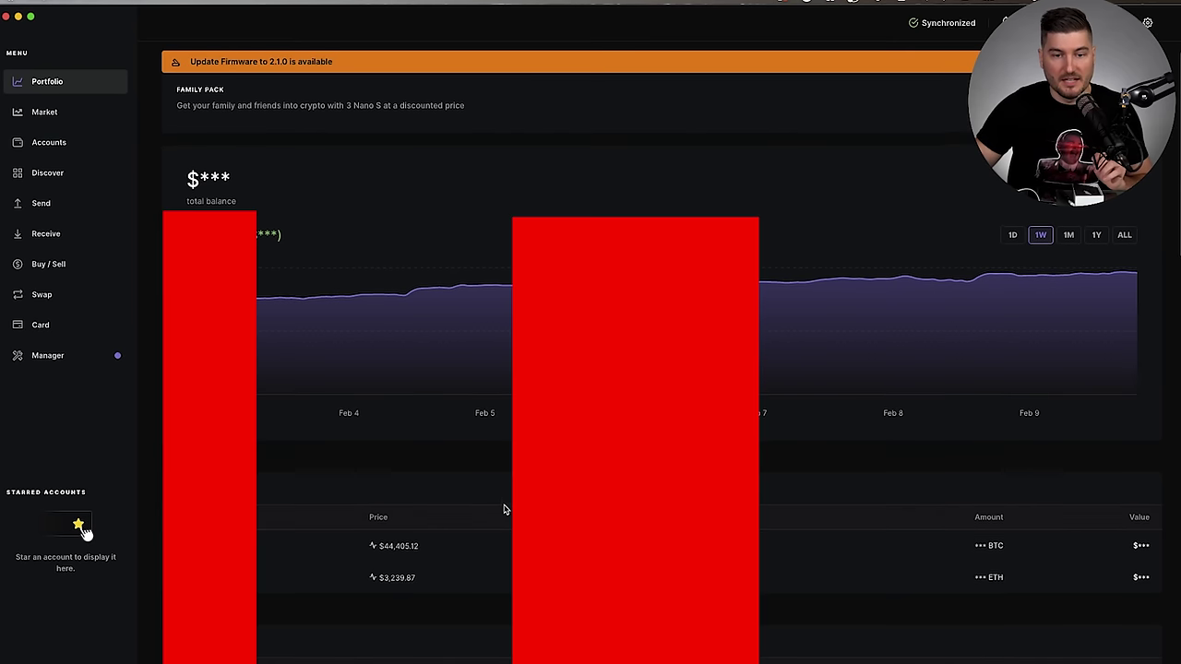
scroll(503, 509, "down", 3)
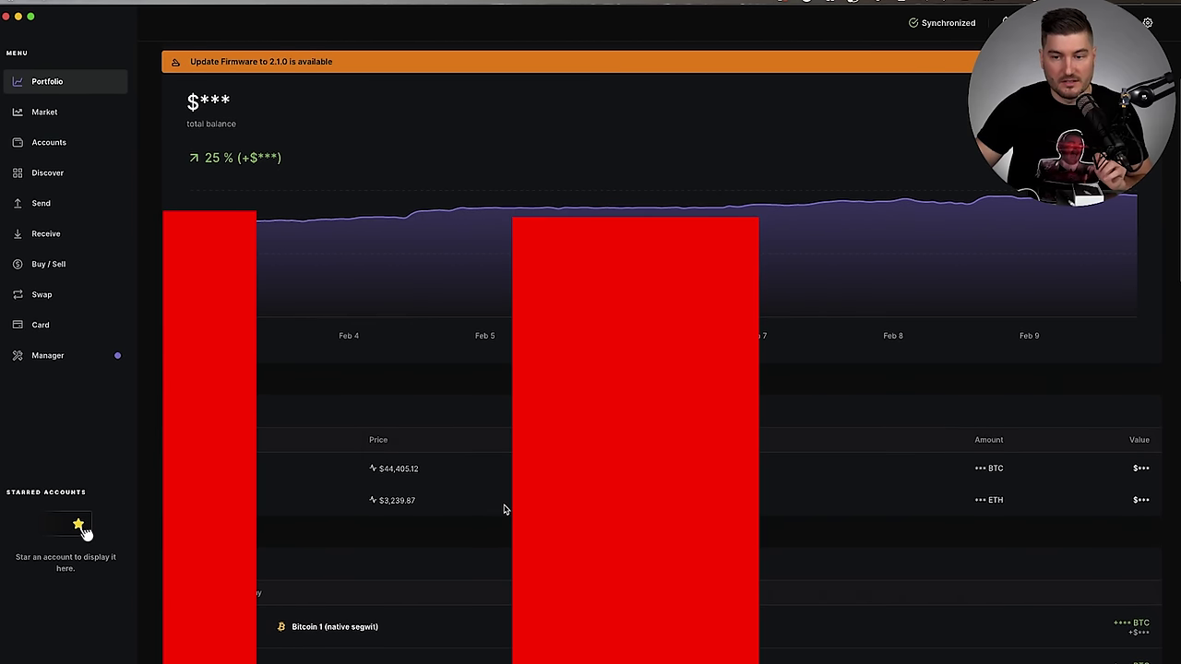
scroll(503, 509, "down", 2)
scroll(504, 509, "down", 3)
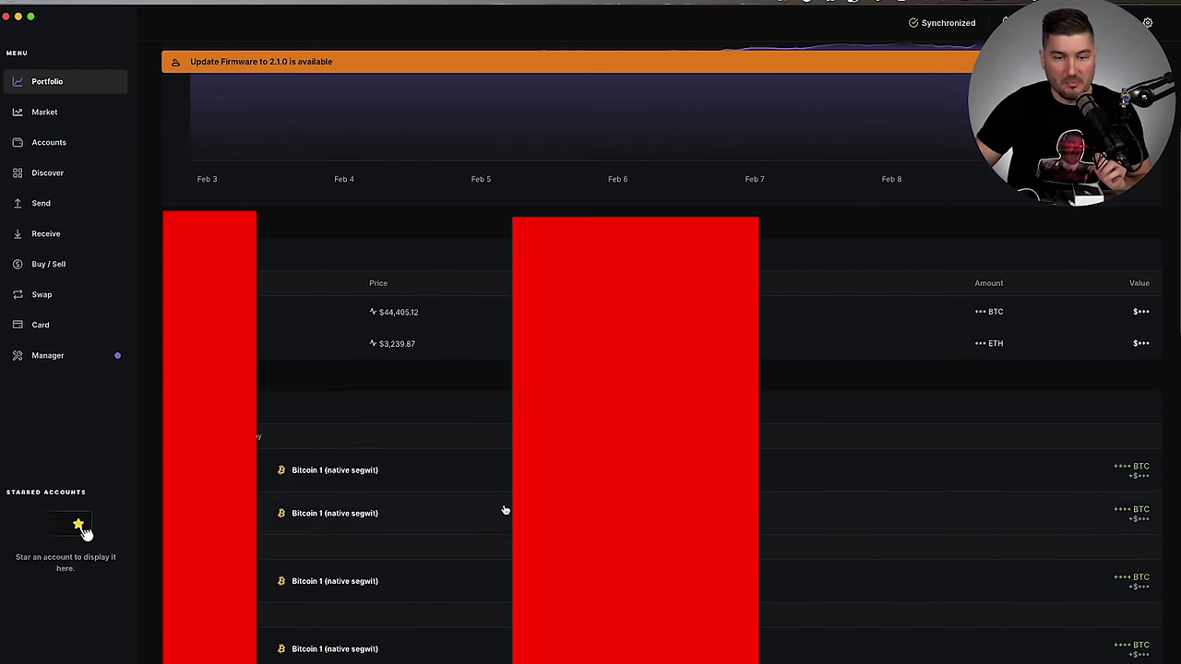
scroll(504, 509, "down", 2)
scroll(453, 548, "down", 3)
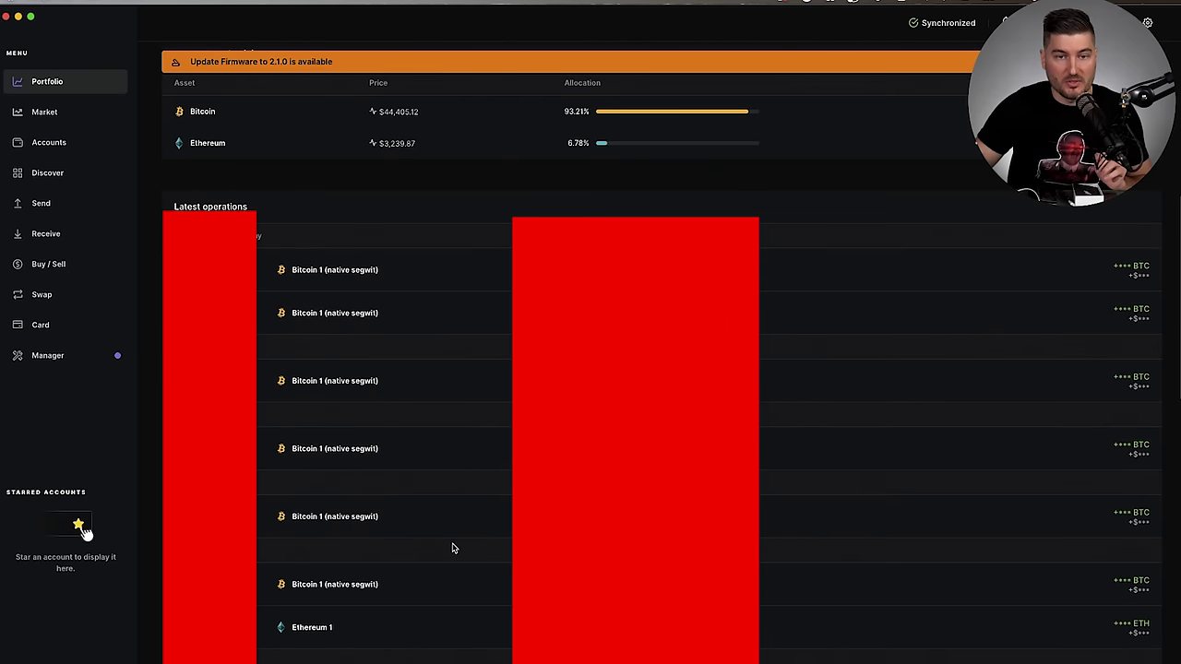
scroll(453, 548, "down", 1)
scroll(453, 548, "up", 1)
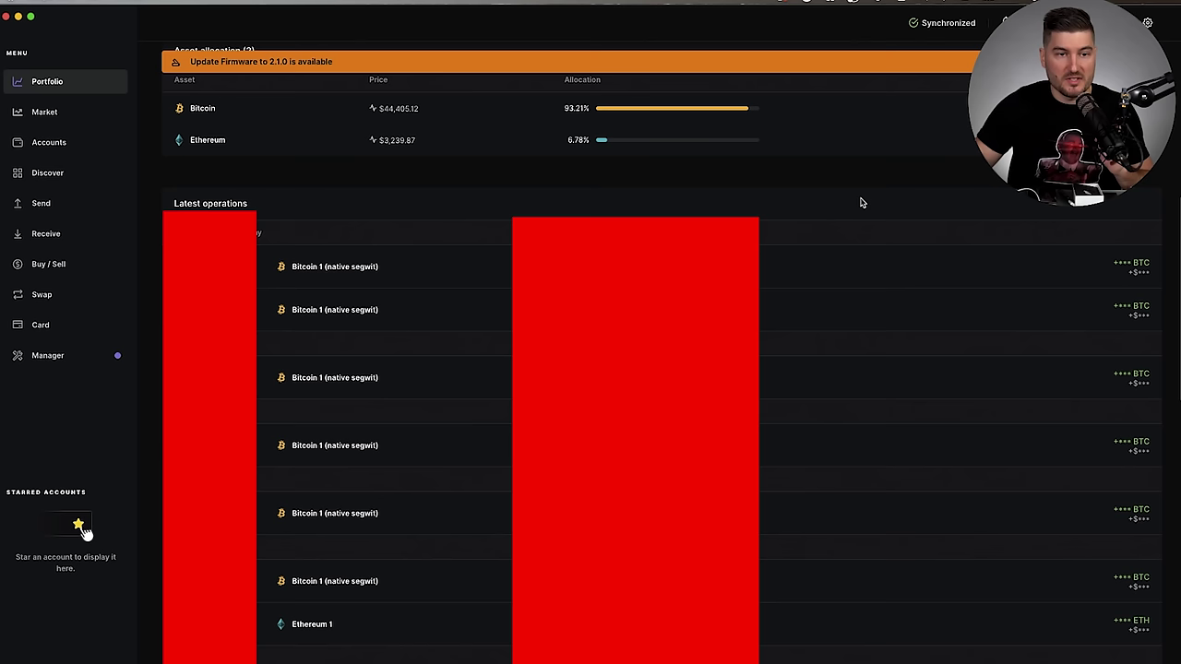
scroll(861, 202, "up", 2)
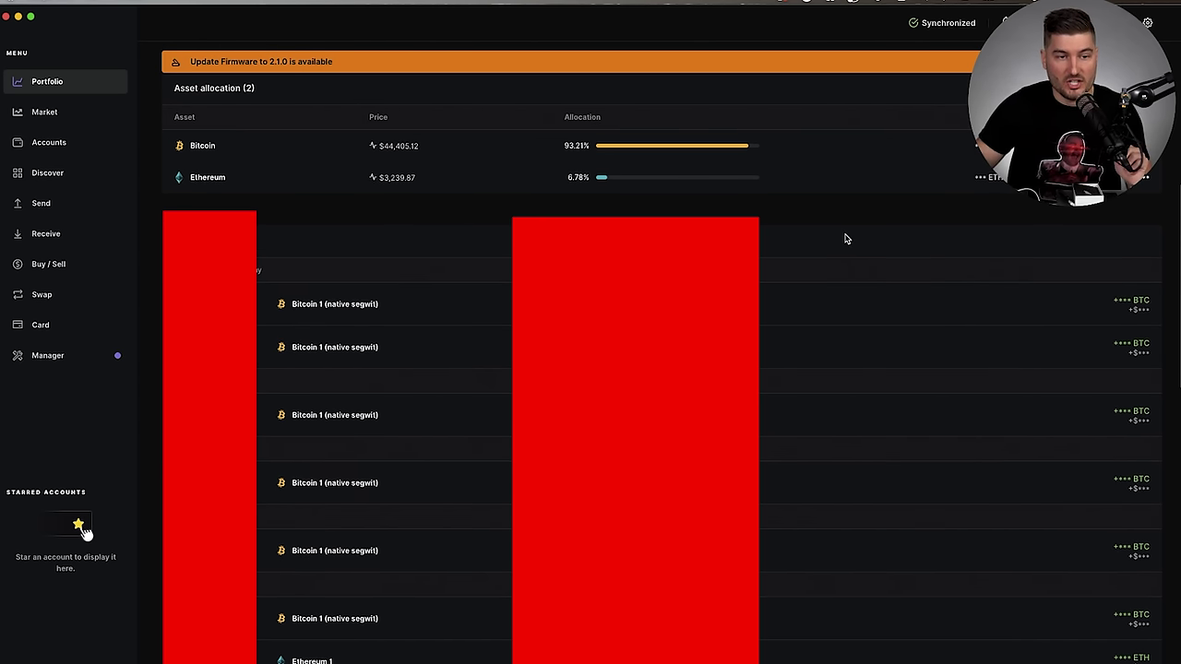
scroll(845, 239, "up", 1)
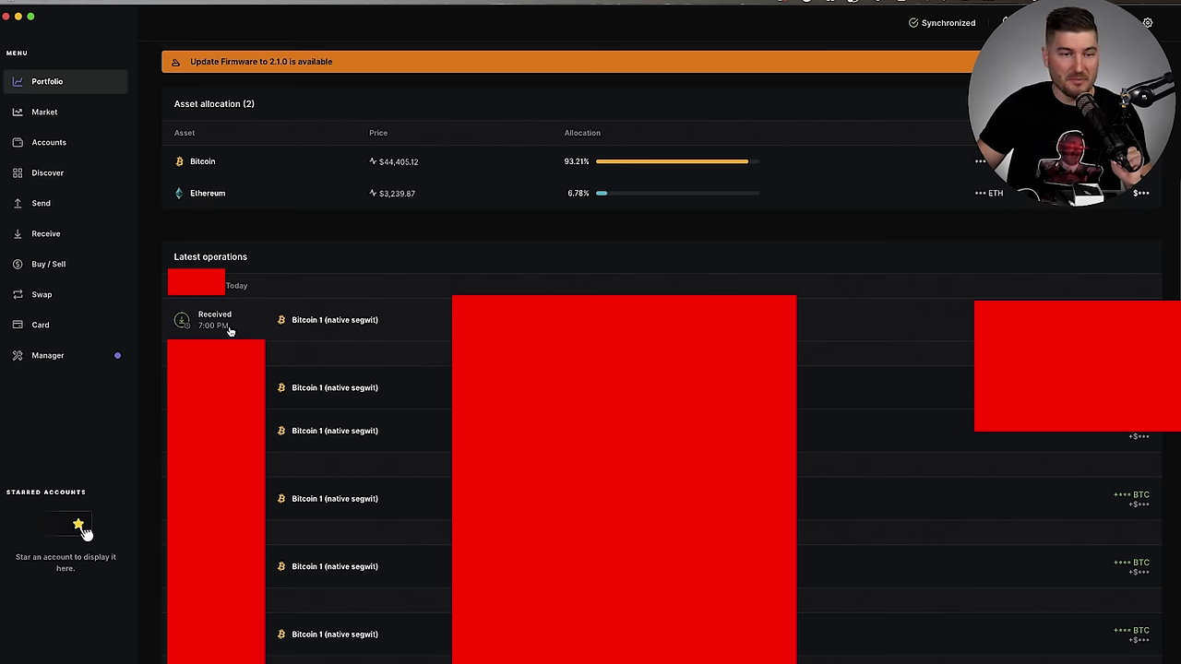
Inspect the details of today's Received Bitcoin operation, then close the drawer
left_click(257, 335)
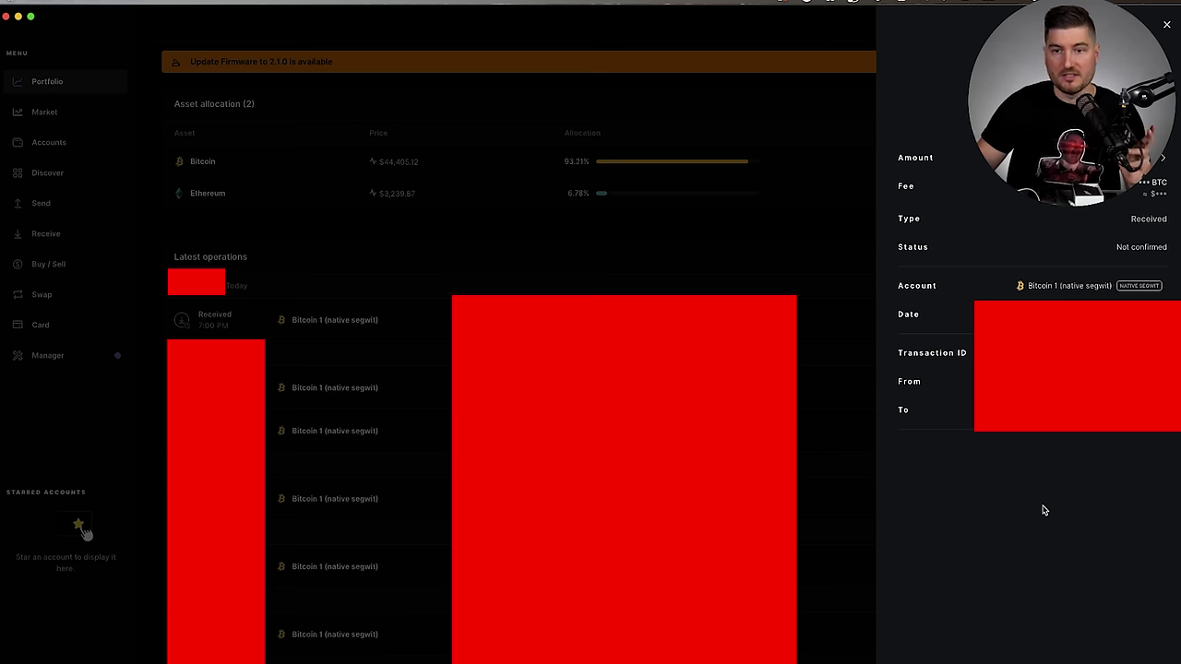
left_click(588, 249)
mouse_move(182, 320)
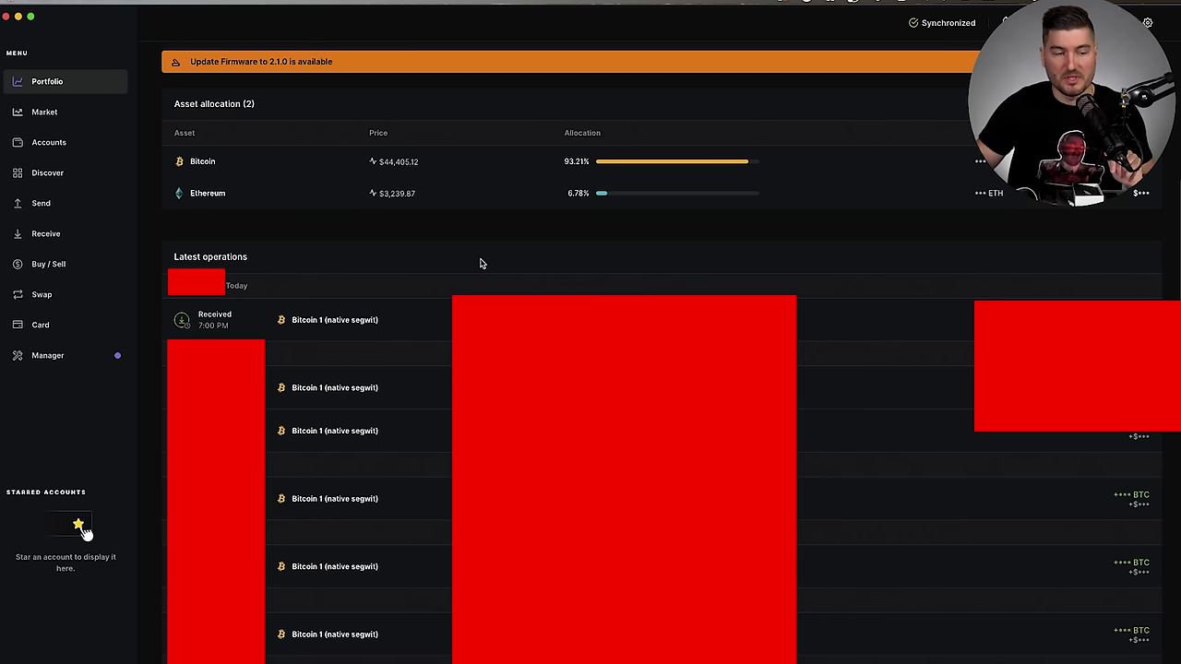
scroll(480, 263, "up", 5)
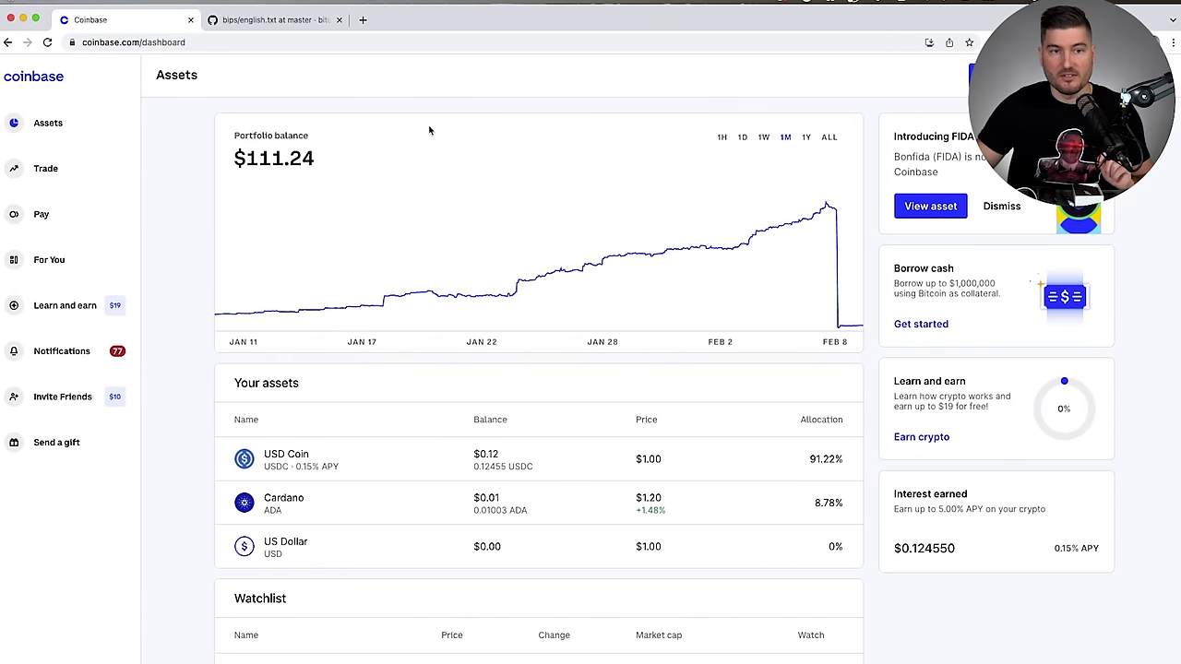
Refresh the Coinbase dashboard and open the Send / Receive panel
left_click(47, 42)
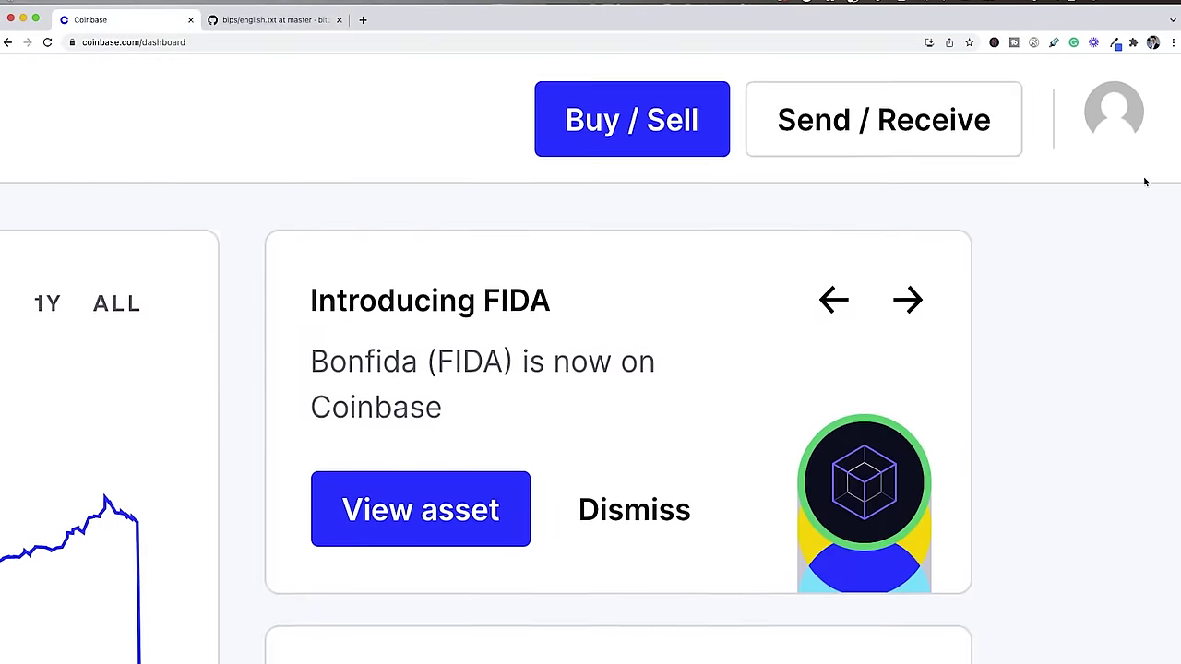
left_click(865, 134)
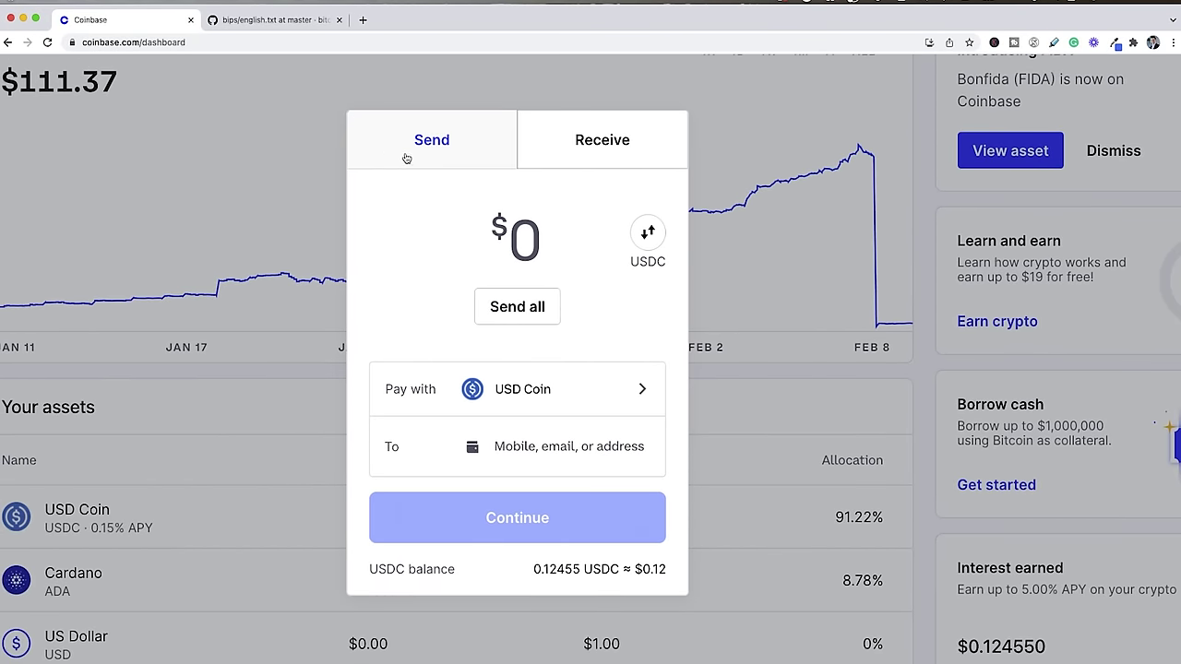
Switch to Receive, acknowledge the wrong-address warning and skip instant transfers
left_click(585, 133)
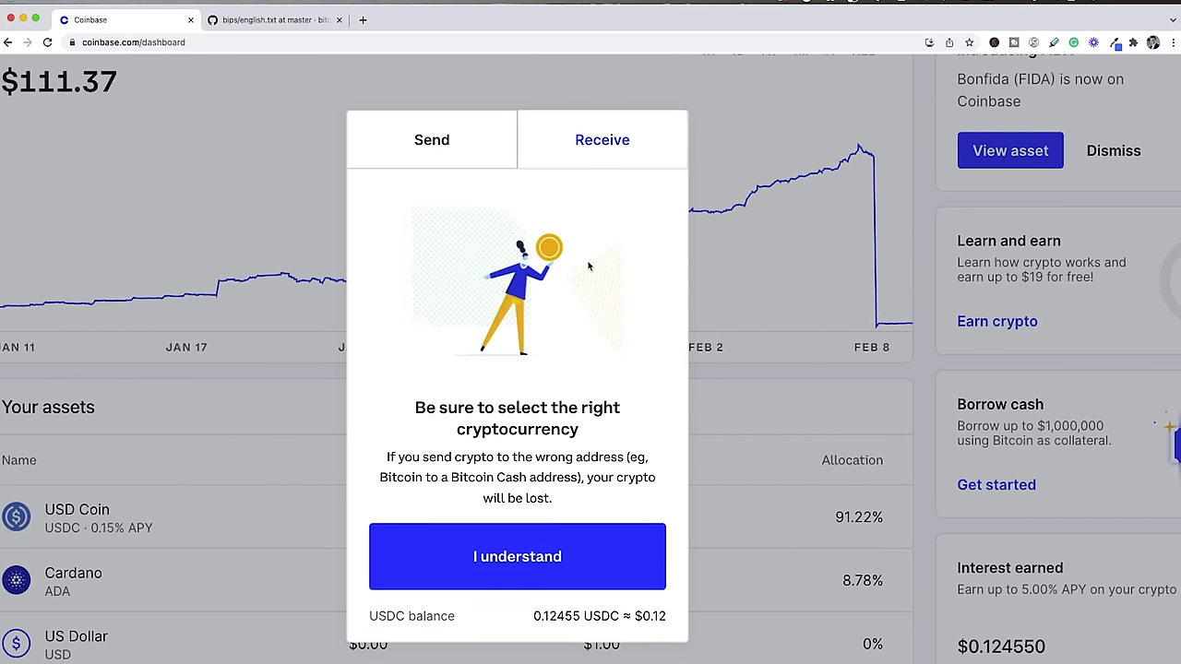
scroll(588, 266, "down", 1)
left_click(528, 511)
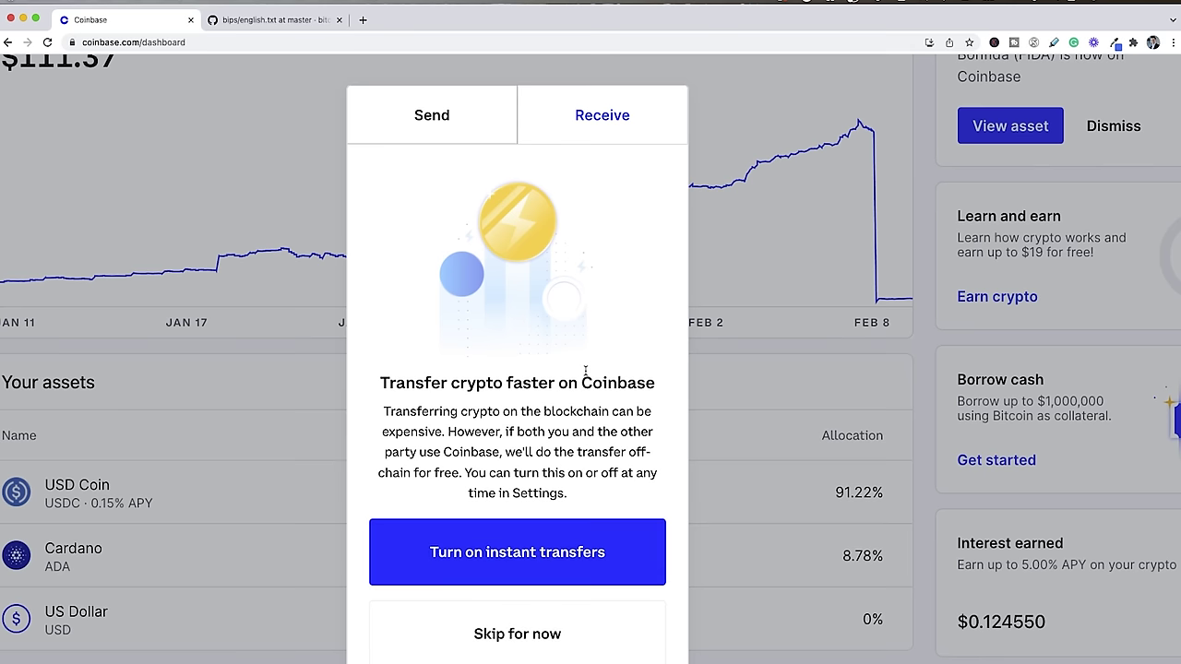
scroll(533, 451, "down", 1)
left_click(517, 600)
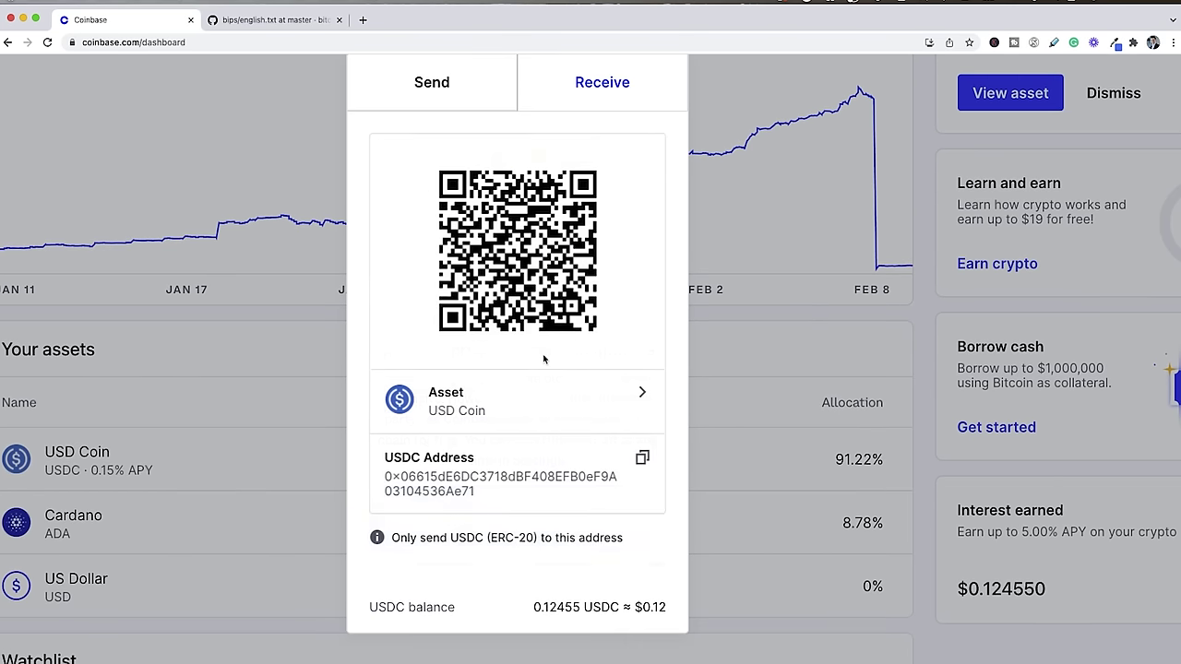
scroll(544, 359, "up", 1)
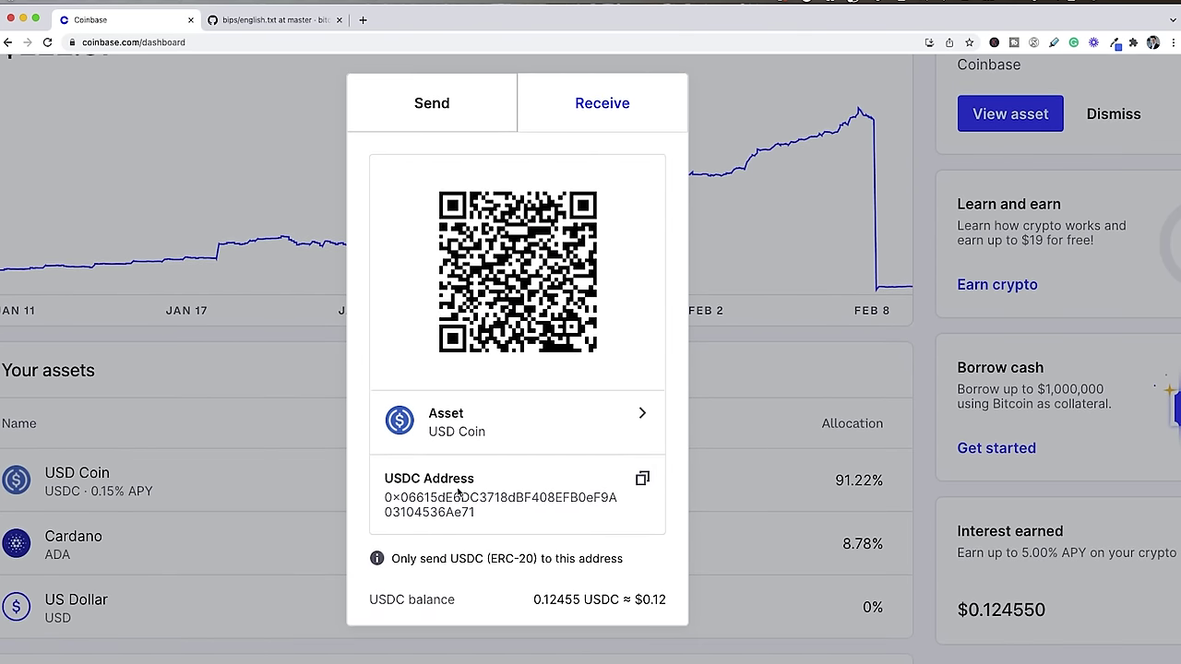
Change the receive asset from USD Coin to Bitcoin and select its BTC address
left_click(555, 424)
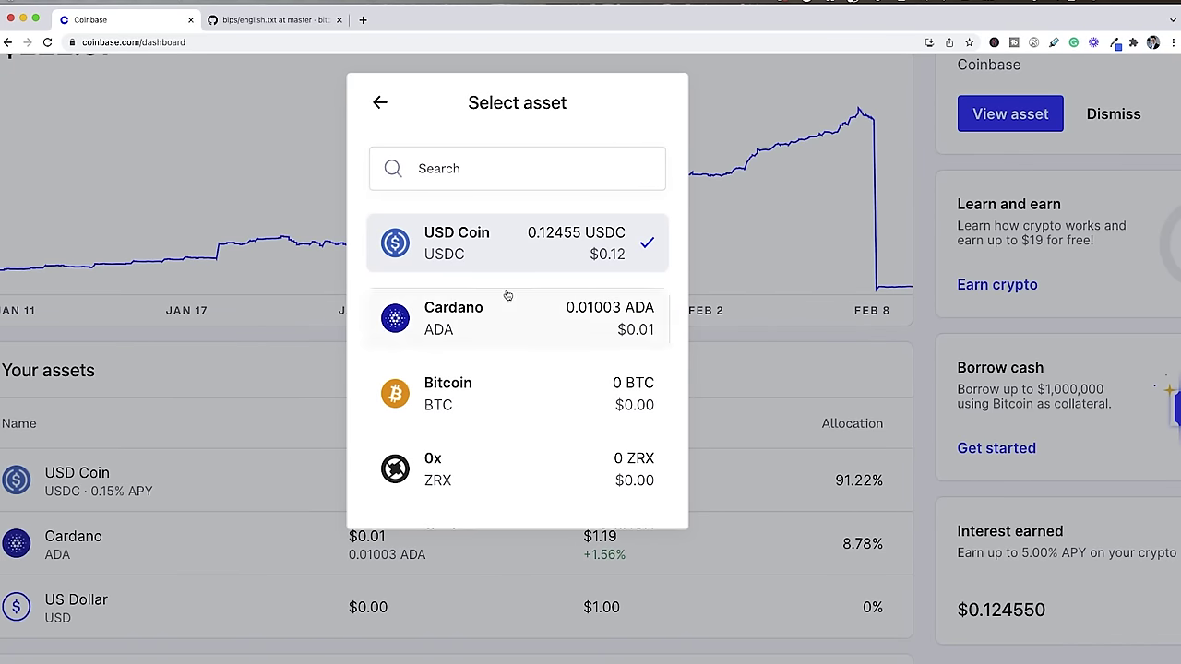
left_click(456, 406)
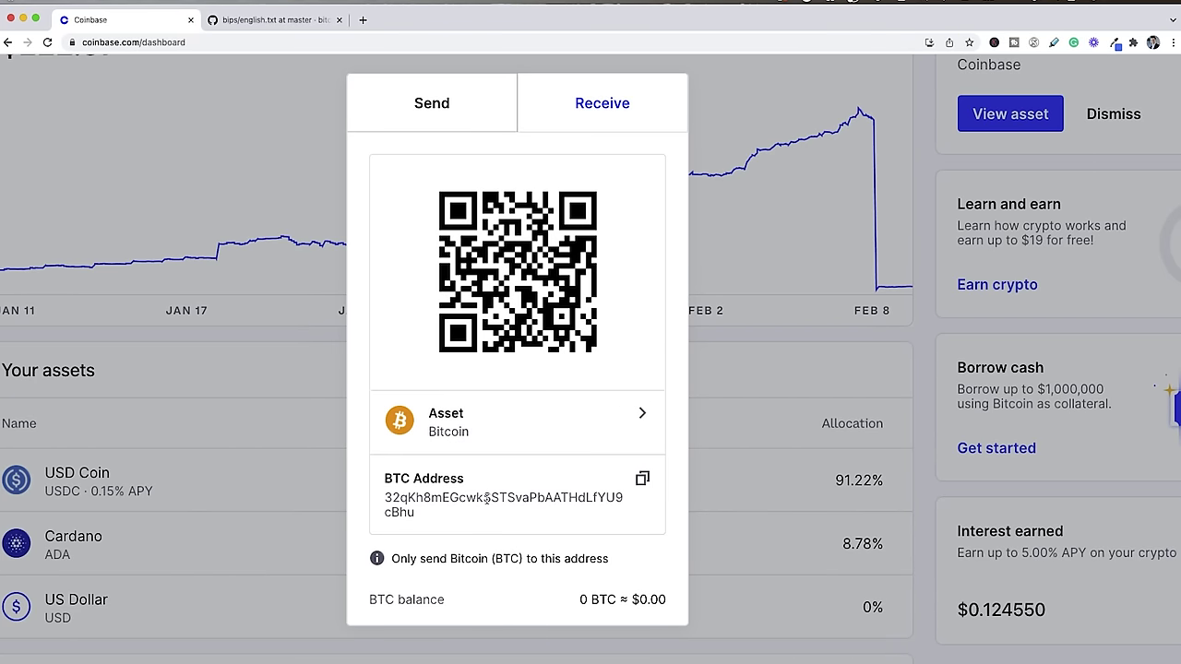
scroll(486, 499, "down", 1)
left_click_drag(416, 495, 385, 483)
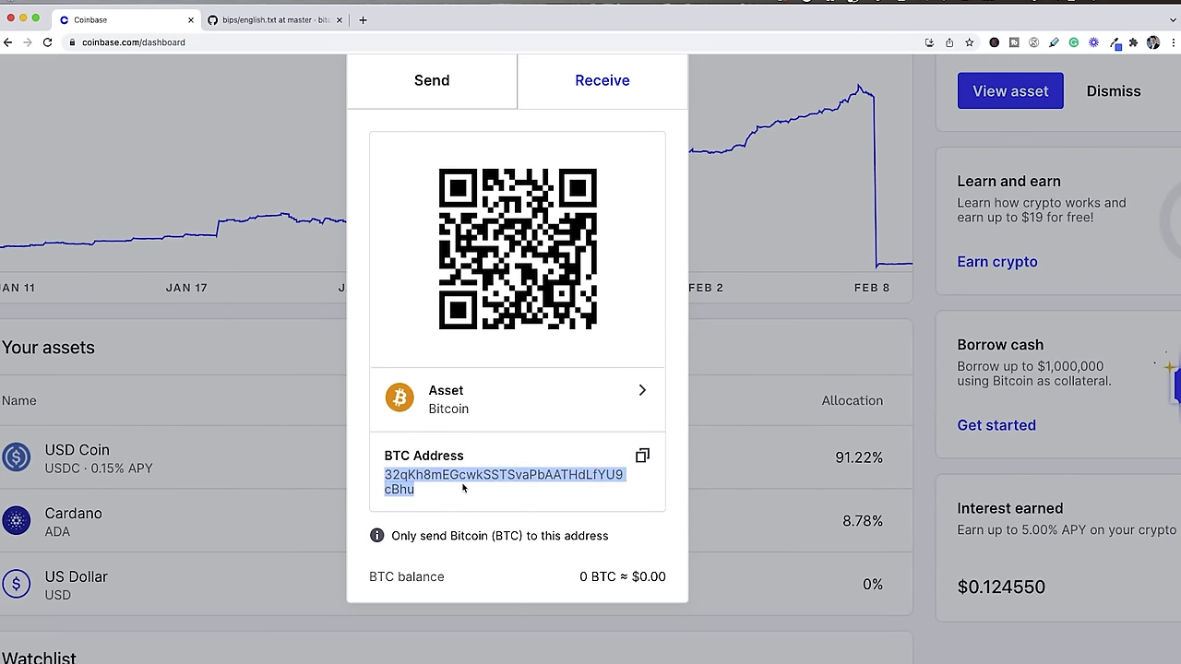
scroll(464, 488, "up", 2)
scroll(464, 488, "up", 2)
scroll(464, 488, "up", 1)
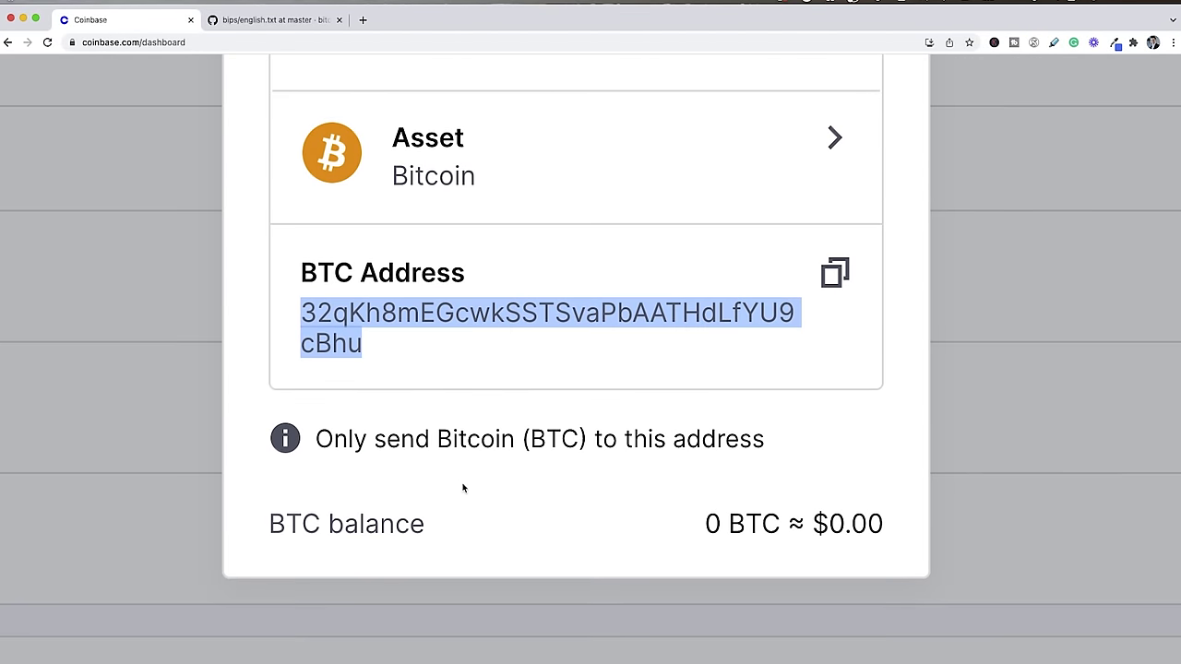
left_click(447, 360)
left_click_drag(370, 347, 301, 314)
Copy the Coinbase BTC address and enter it as recipient of a new Ledger Live send
left_click(821, 277)
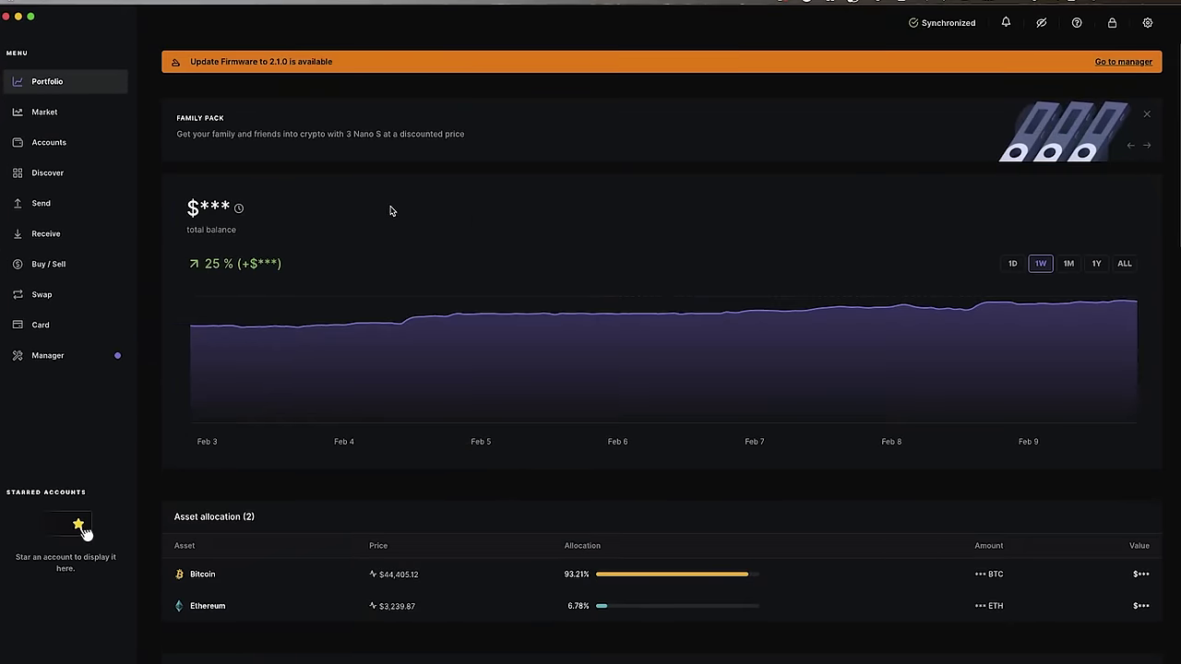
left_click(42, 205)
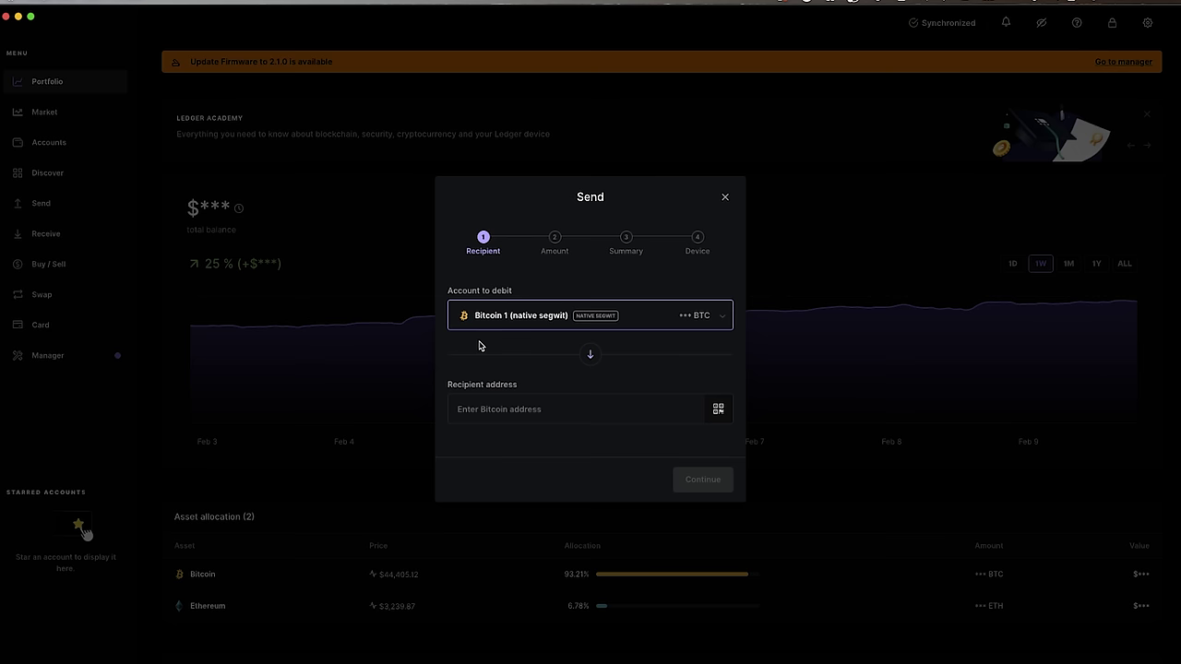
left_click(523, 412)
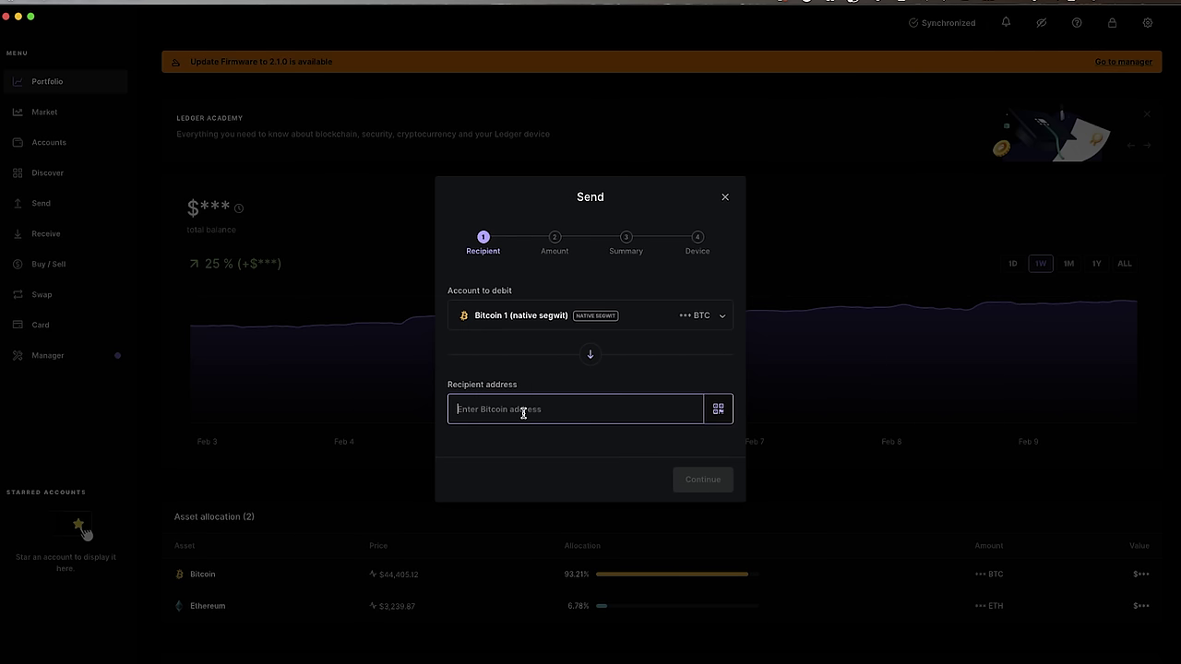
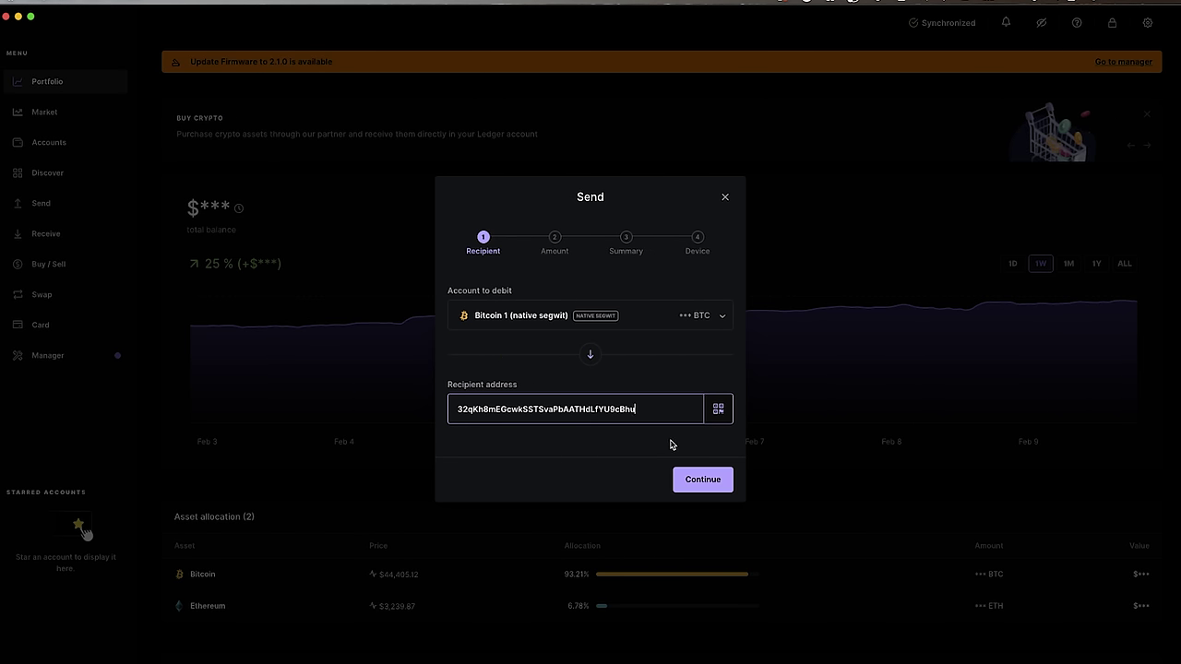
left_click(702, 481)
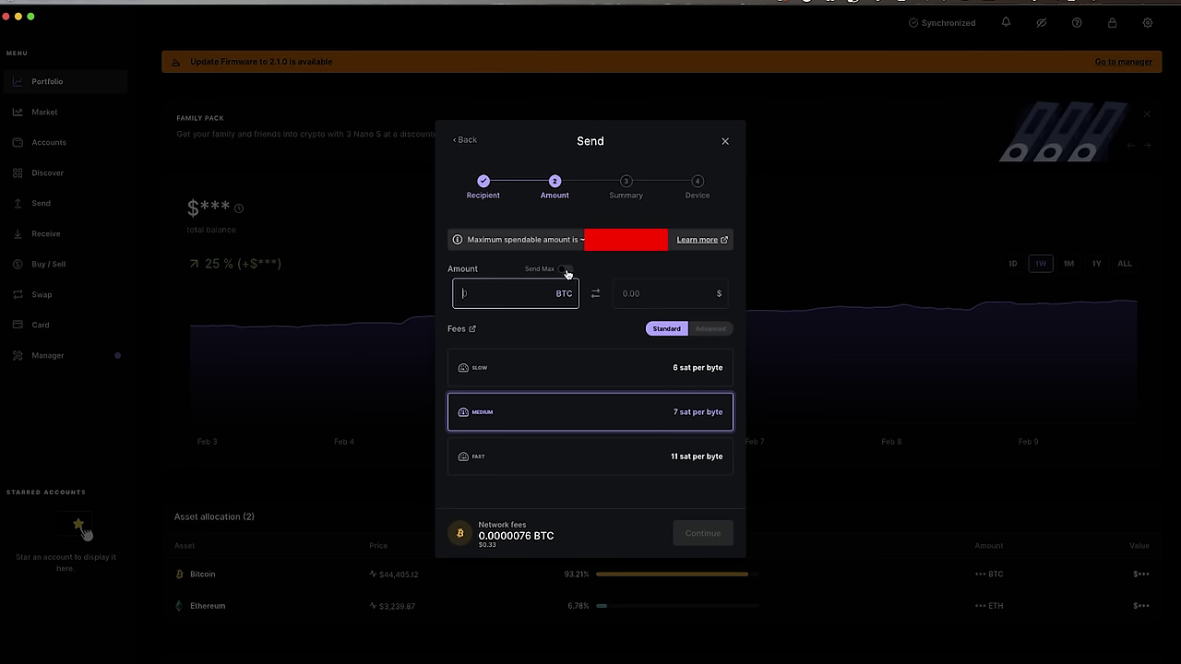
Close the Ledger Live Send dialog without entering an amount
left_click(726, 142)
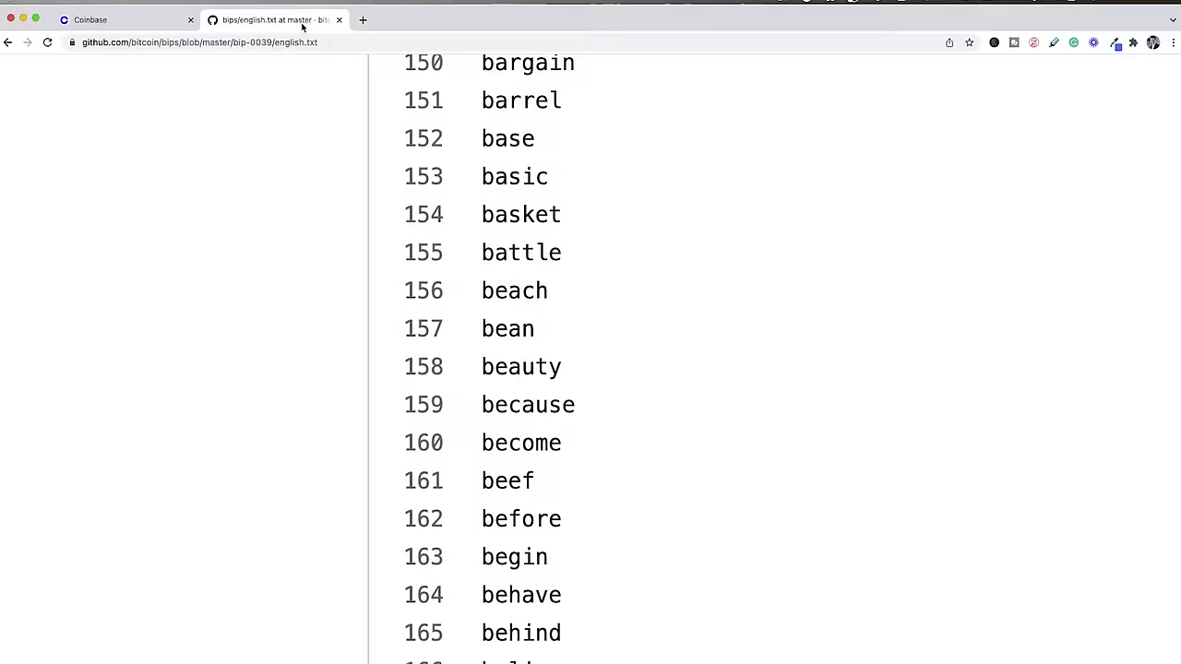
Scroll to the top of english.txt and highlight its 2048-line count
scroll(754, 253, "up", 10)
scroll(754, 253, "up", 10)
scroll(754, 253, "up", 10)
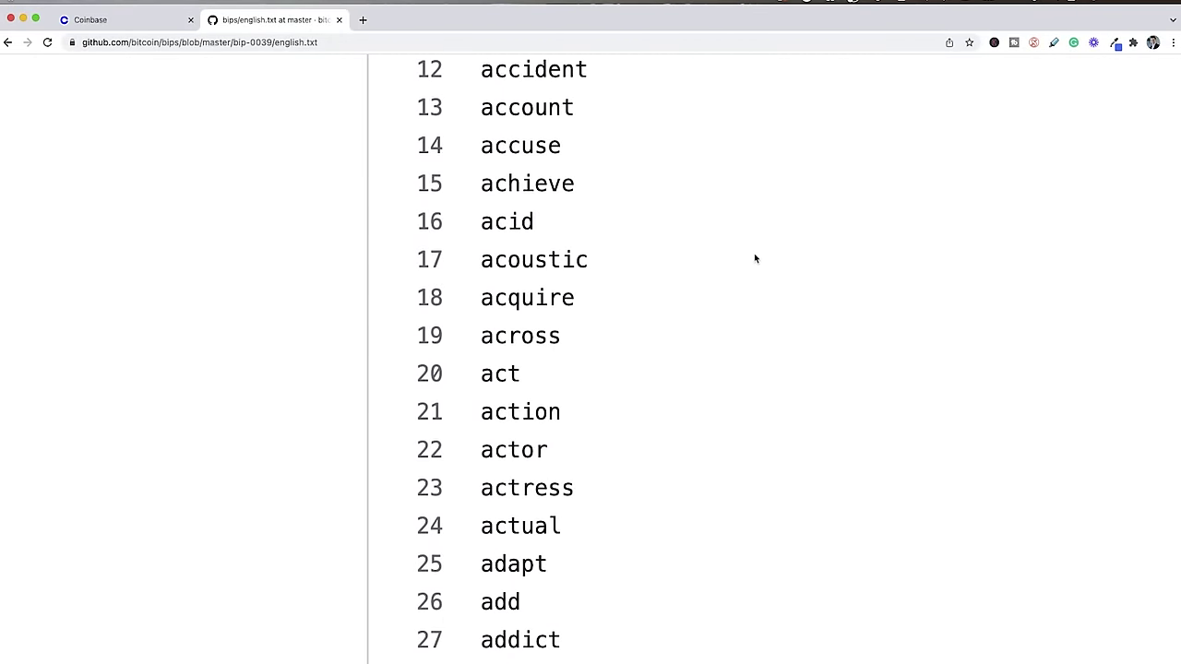
scroll(754, 253, "up", 5)
scroll(753, 258, "up", 7)
scroll(754, 258, "down", 5)
scroll(753, 258, "down", 3)
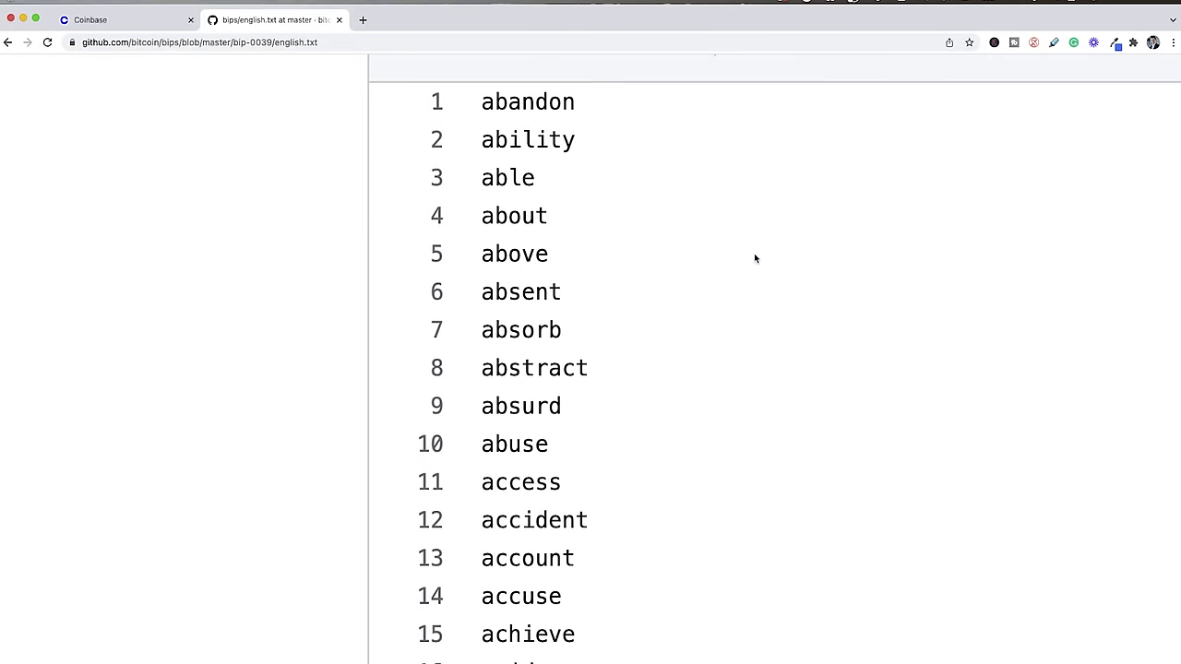
scroll(753, 258, "up", 1)
left_click_drag(399, 122, 478, 121)
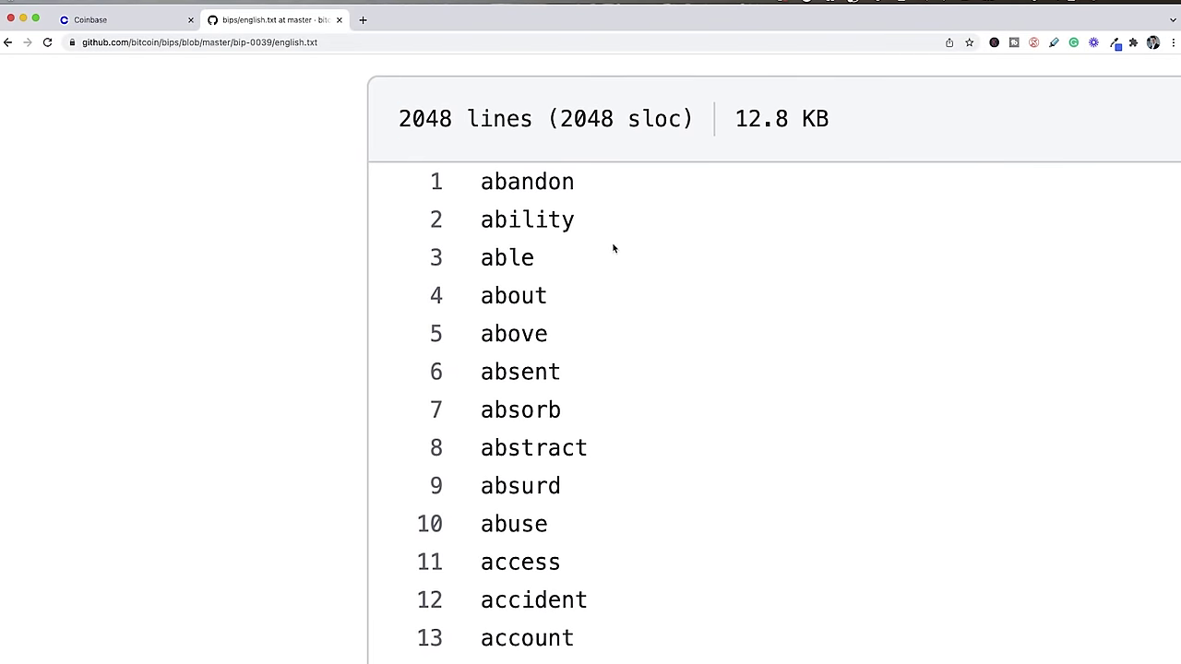
Highlight 'abandon', the first word of the BIP39 list
scroll(592, 249, "down", 5)
scroll(592, 249, "down", 10)
scroll(591, 249, "down", 5)
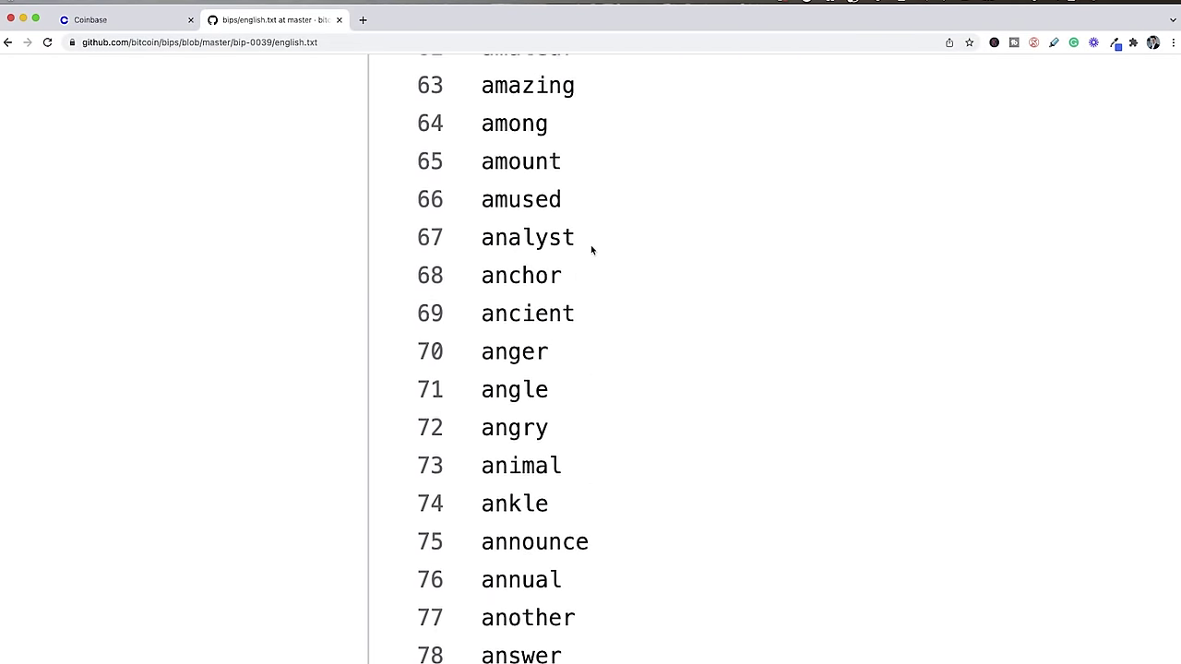
scroll(591, 249, "up", 15)
scroll(591, 249, "up", 10)
scroll(591, 249, "down", 2)
scroll(591, 249, "down", 1)
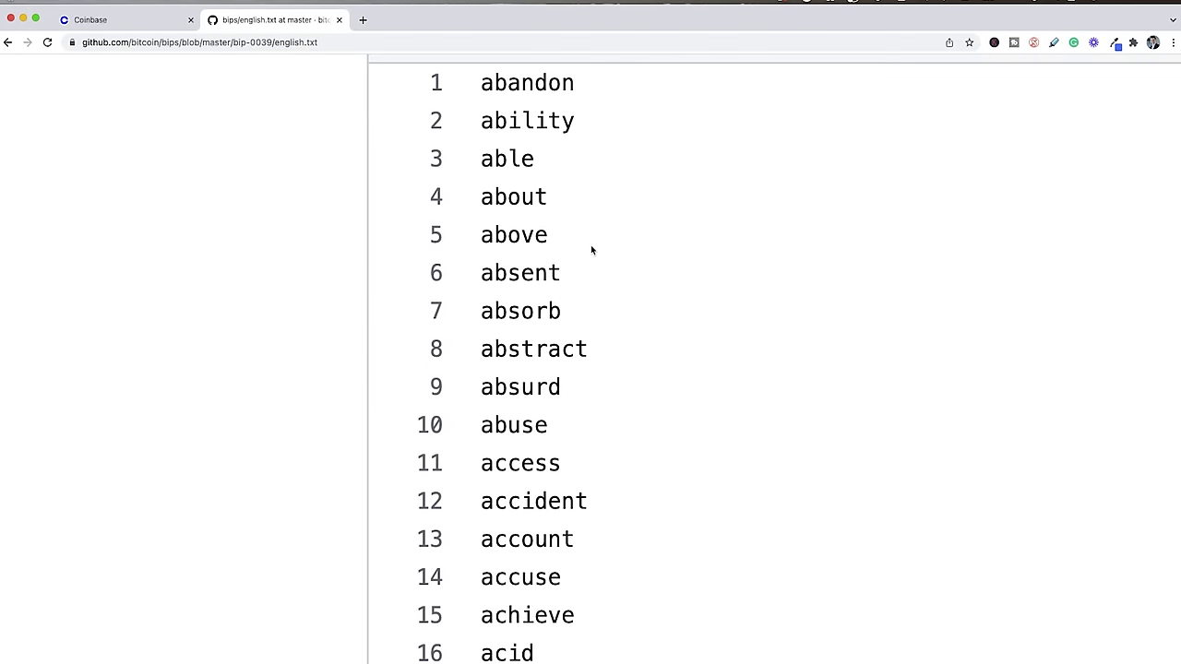
left_click_drag(480, 82, 492, 81)
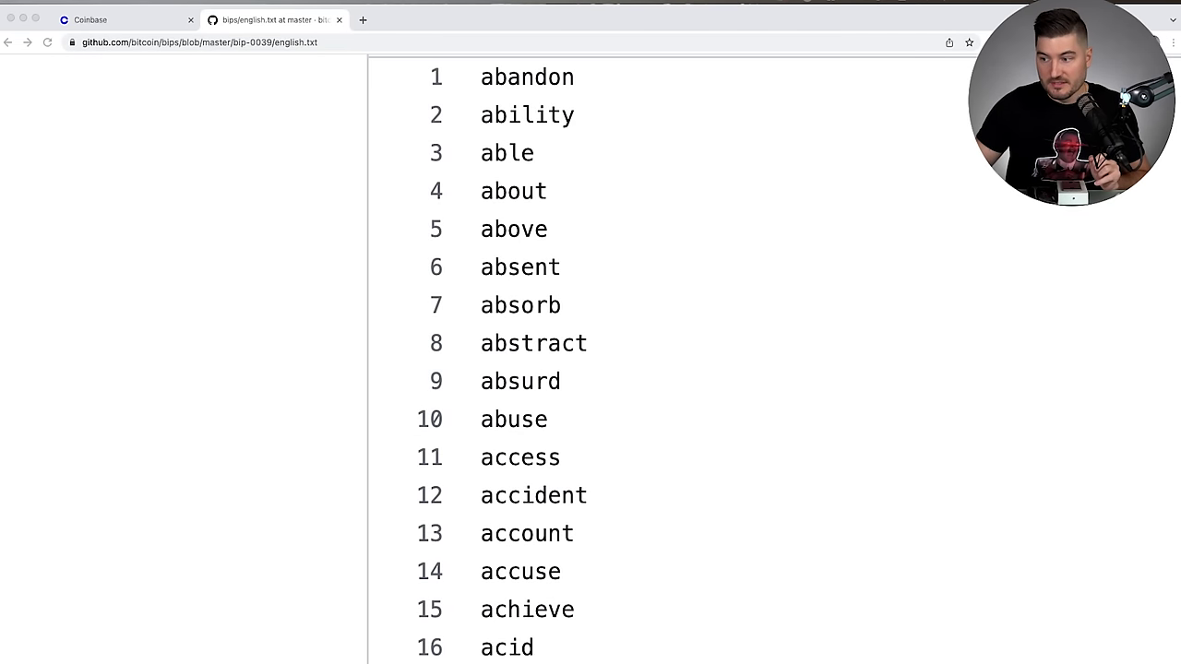
Scroll english.txt down to entries 200-215, around 'boost' and 'border'
left_click(787, 203)
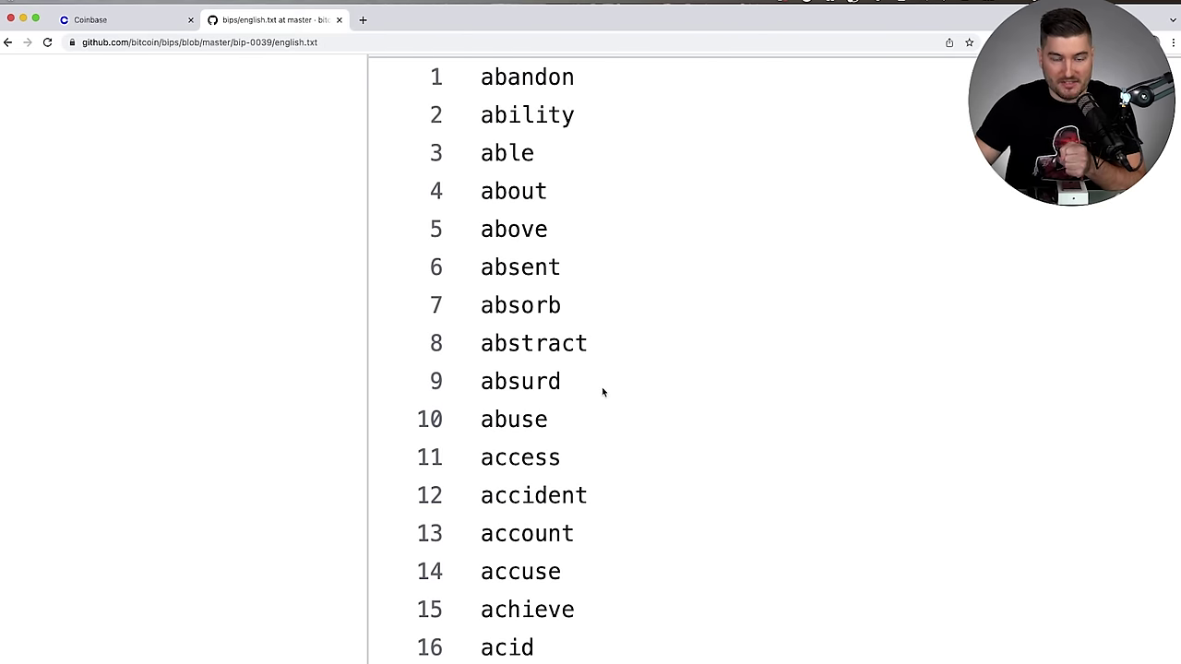
scroll(602, 392, "down", 5)
scroll(602, 392, "down", 20)
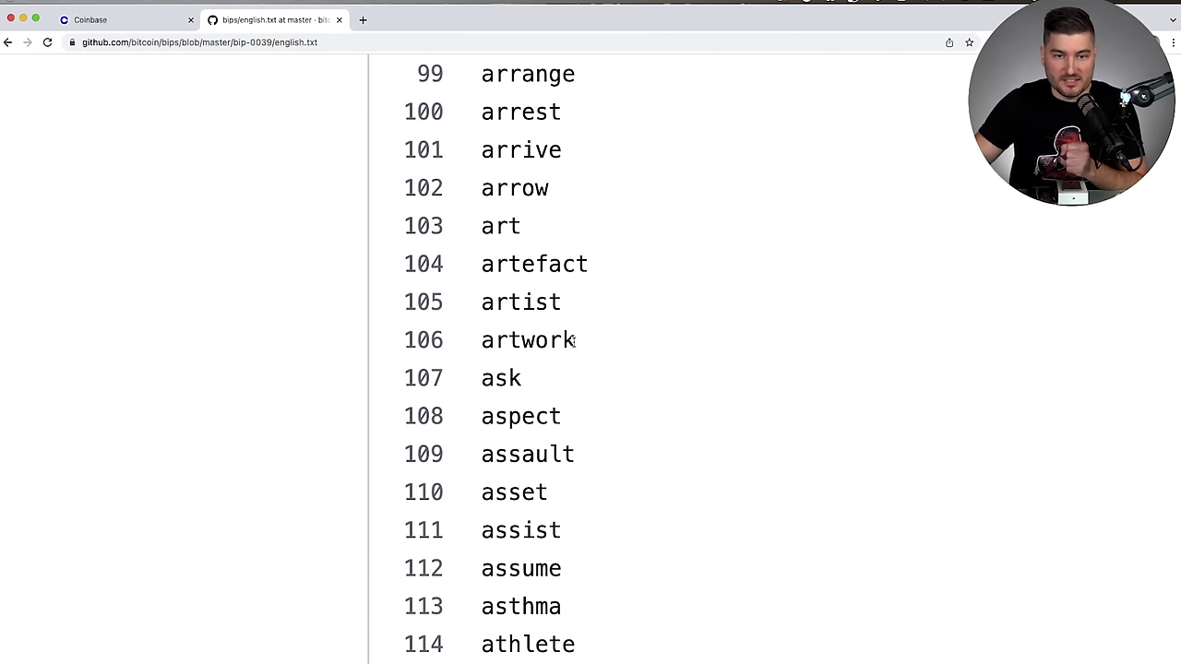
scroll(613, 348, "down", 20)
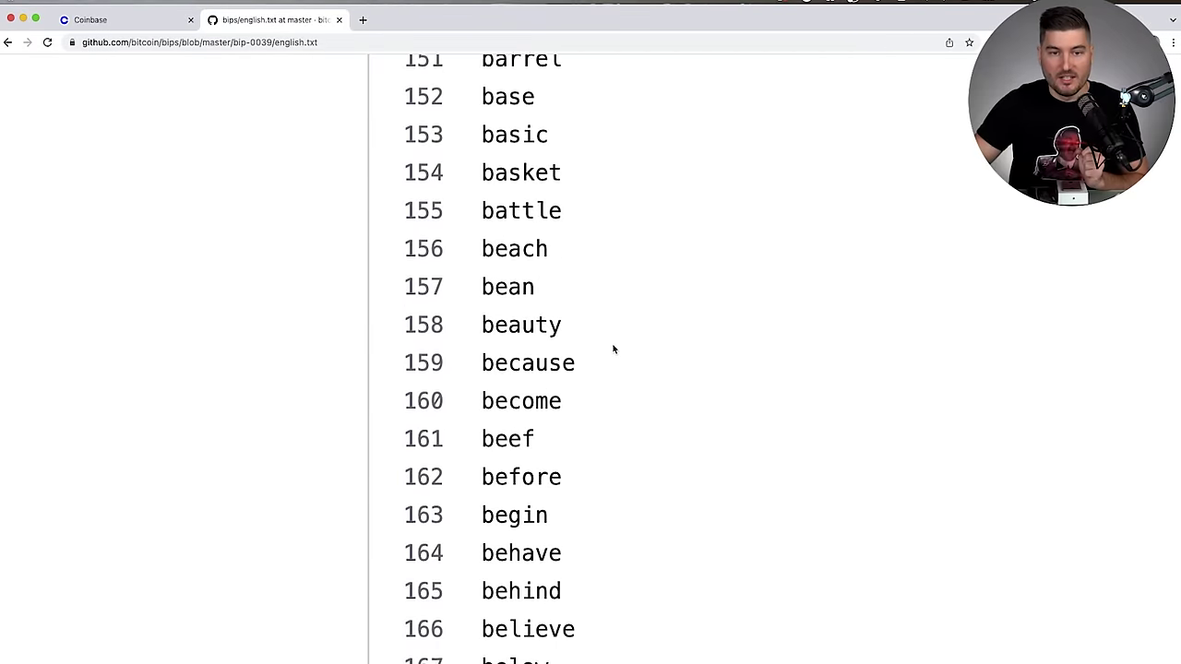
scroll(613, 348, "down", 20)
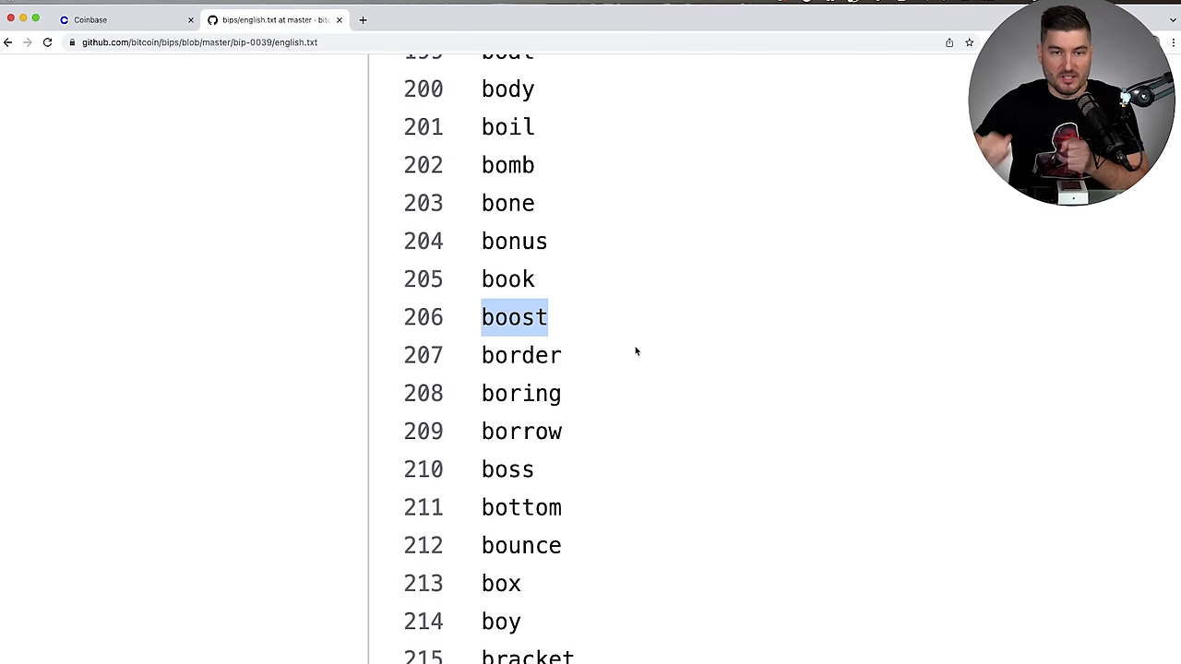